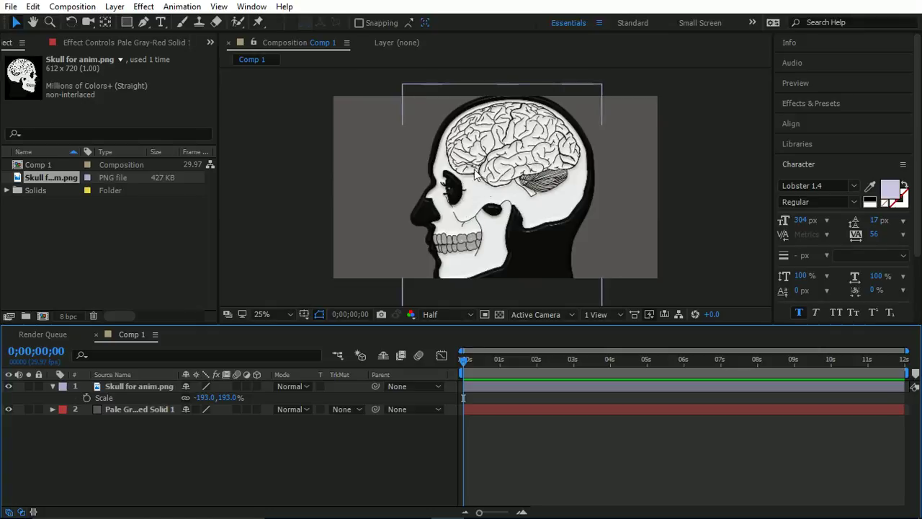
- Check the skull illustration's licence terms on its Pixabay page in the browser, and return to After Effects
key(alt+Tab)
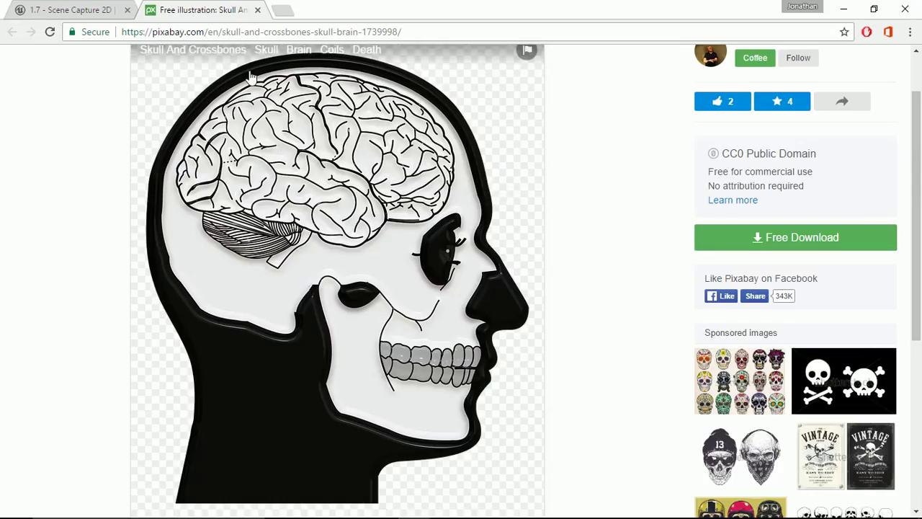
scroll(166, 73, up, 1)
scroll(167, 79, down, 2)
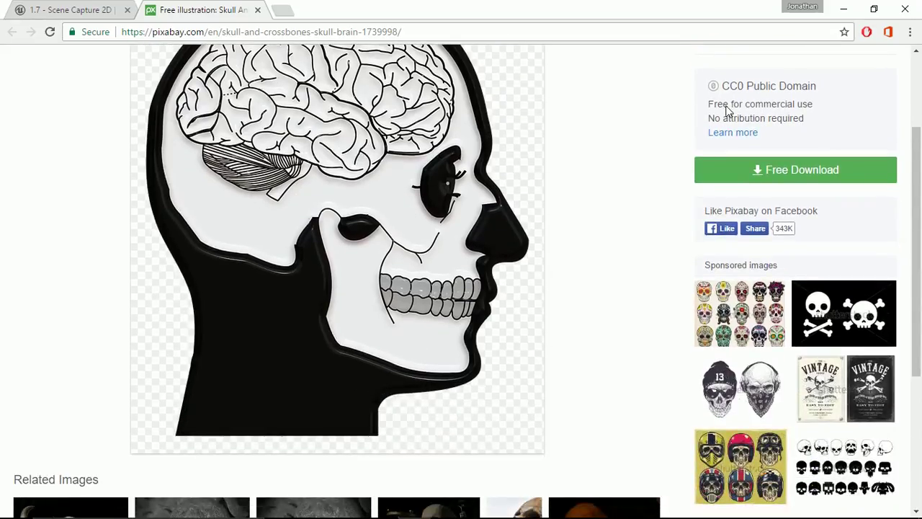
drag(708, 104, 813, 106)
click(825, 122)
scroll(527, 197, up, 2)
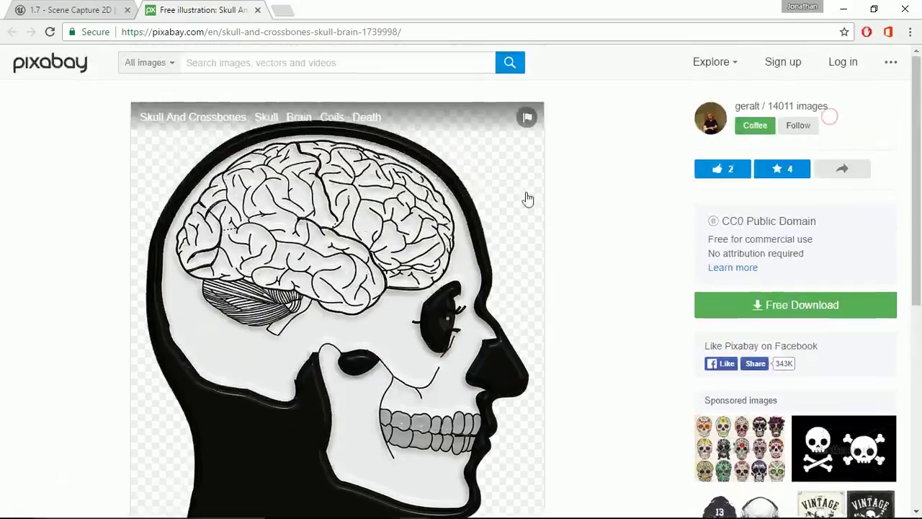
key(alt+Tab)
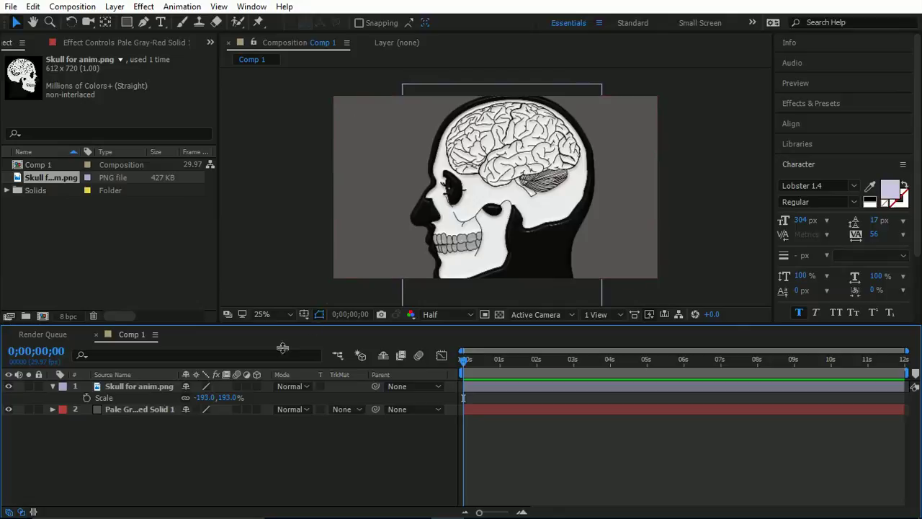
- Create a new deep red 1920 x 1080 solid layer above the skull image in Comp 1
click(126, 387)
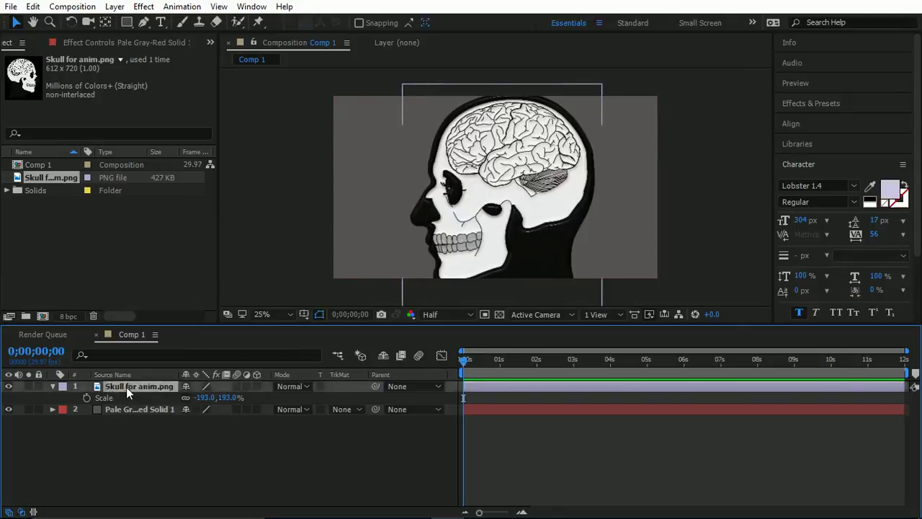
click(183, 456)
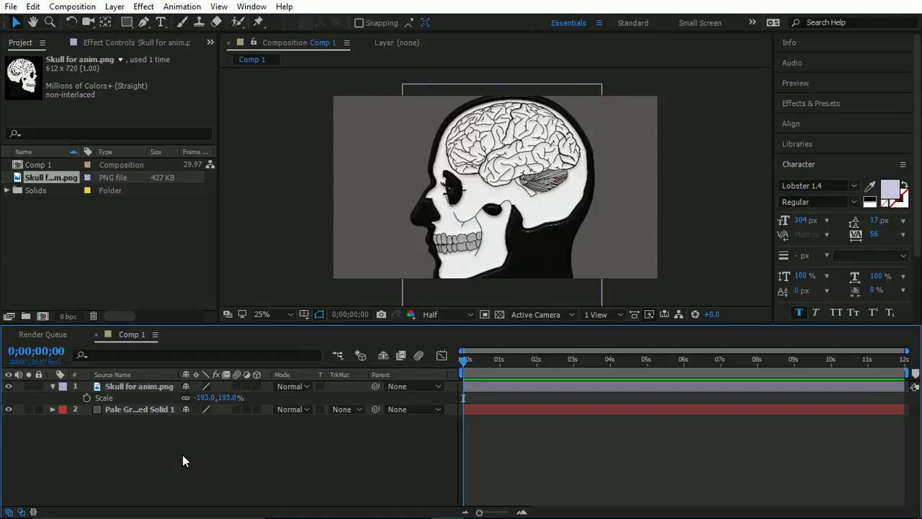
click(121, 8)
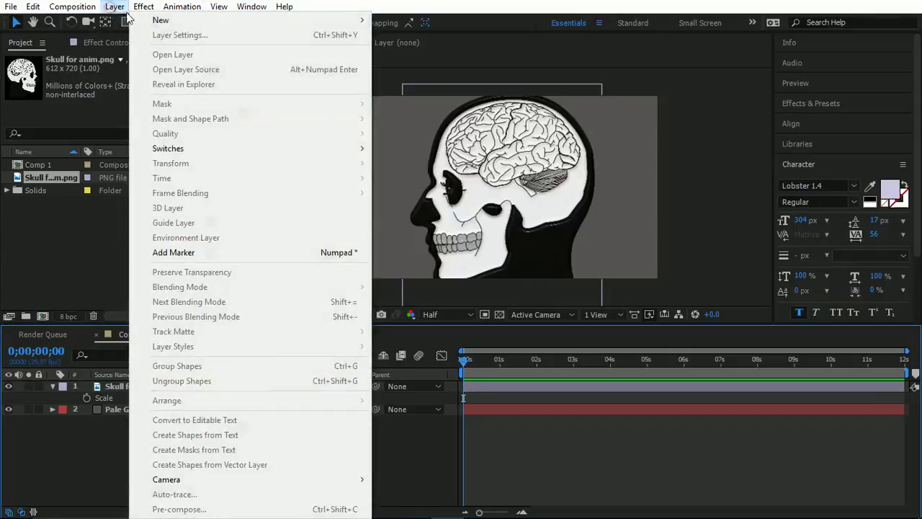
mouse_move(166, 19)
click(398, 36)
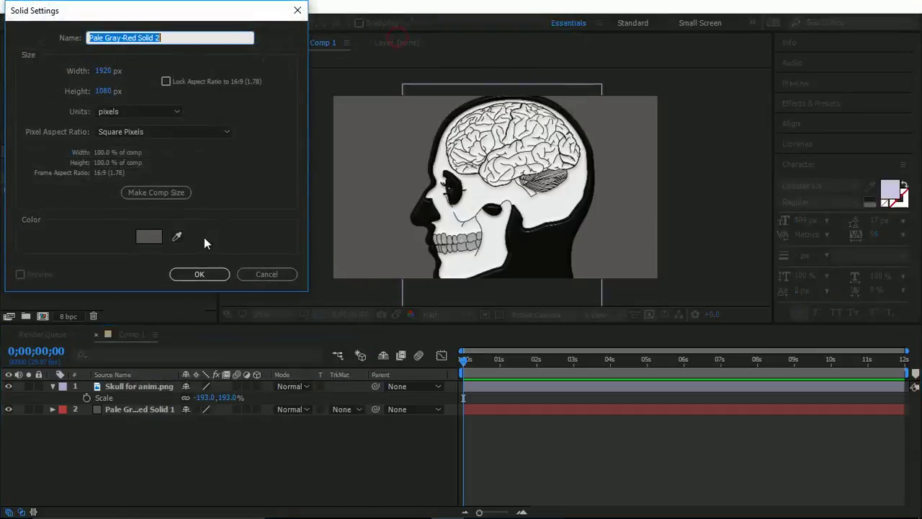
click(150, 235)
click(171, 140)
click(179, 128)
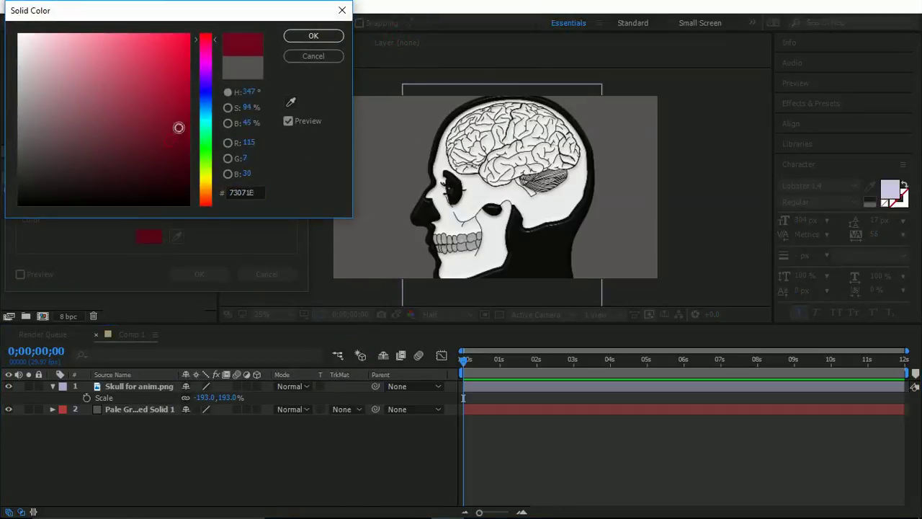
click(292, 37)
click(193, 280)
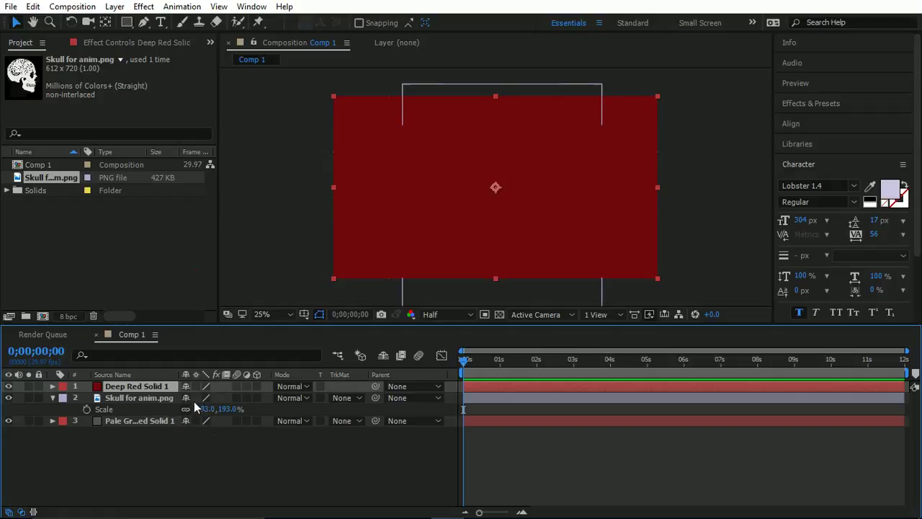
- Rename the new red solid layer as blood
key(Return)
text(blood)
click(157, 425)
click(147, 456)
- Apply the CC Mr. Mercury simulation effect to the blood layer and preview the animation
click(124, 388)
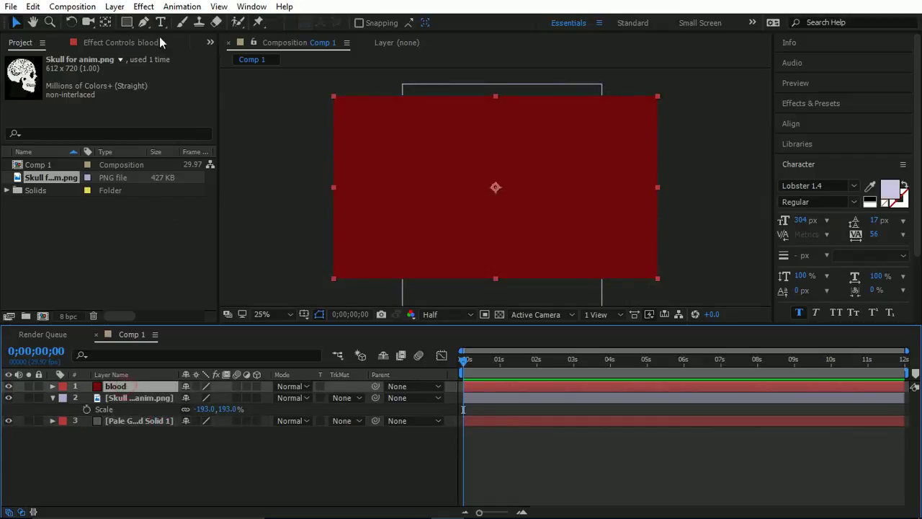
click(143, 7)
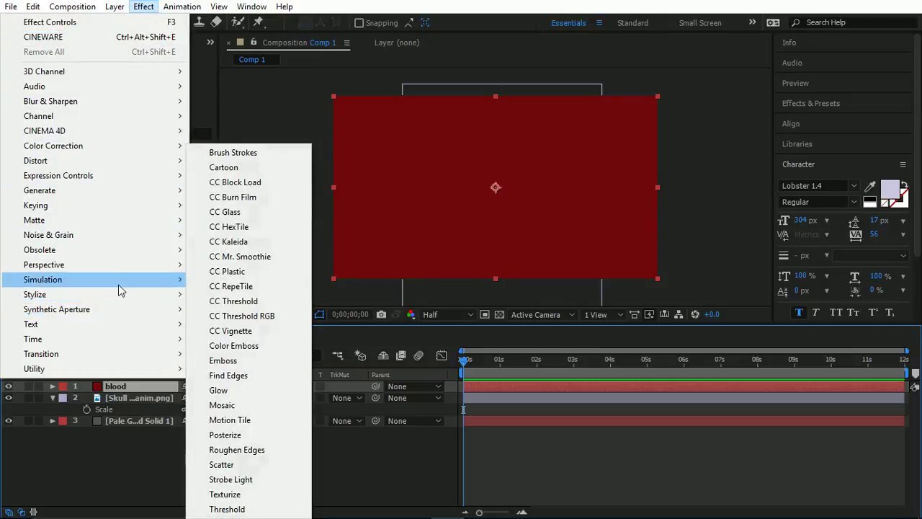
mouse_move(127, 286)
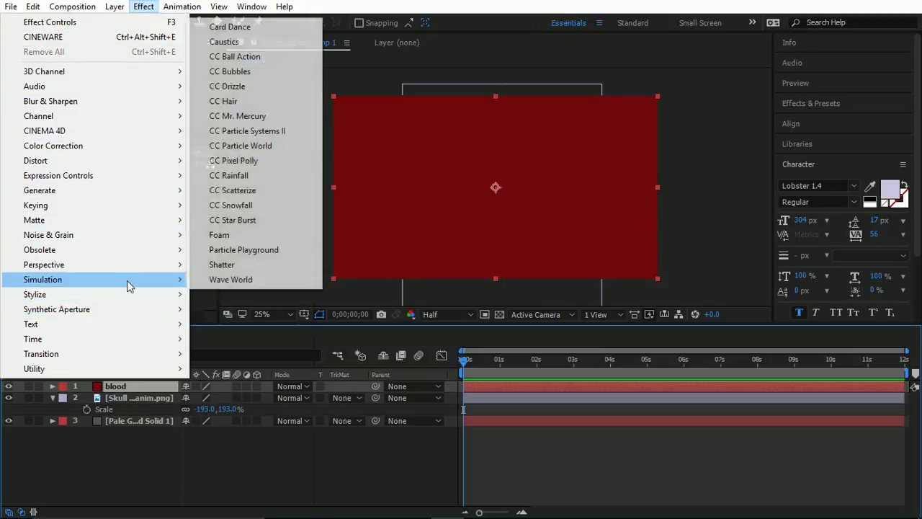
click(244, 117)
key(space)
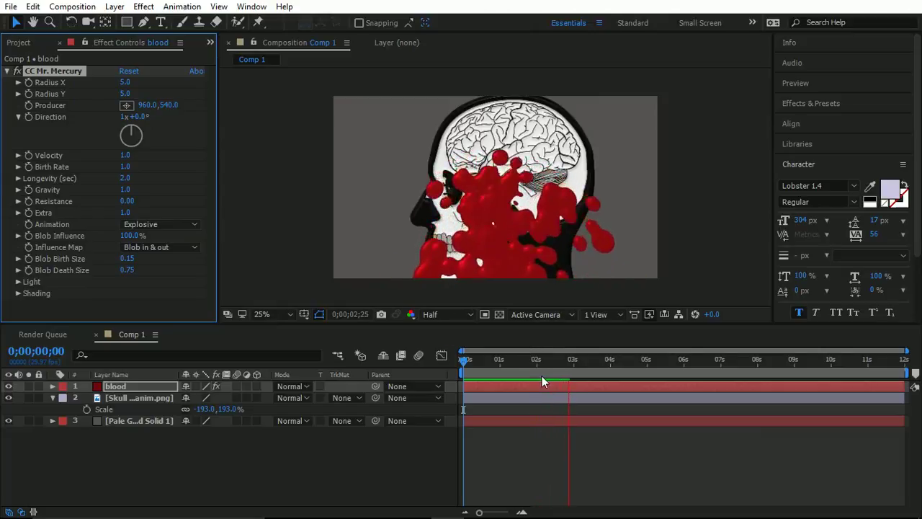
key(space)
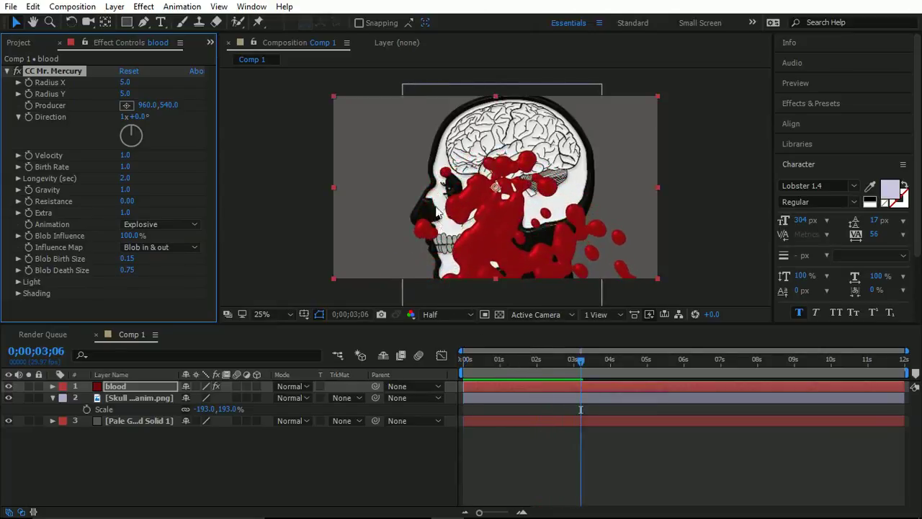
- Scrub to 0;00;02;26 and set the CC Mr. Mercury Radius X to 57 and Radius Y to 13
drag(476, 361, 508, 365)
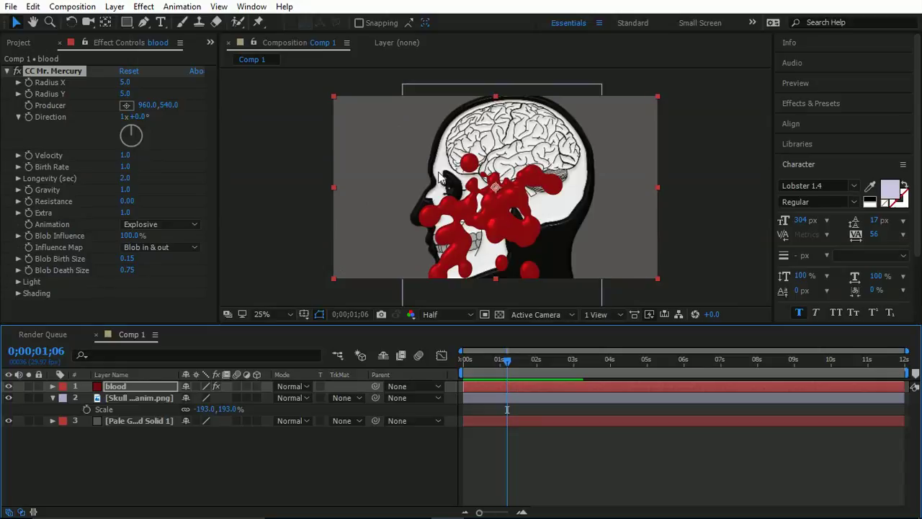
drag(480, 360, 479, 358)
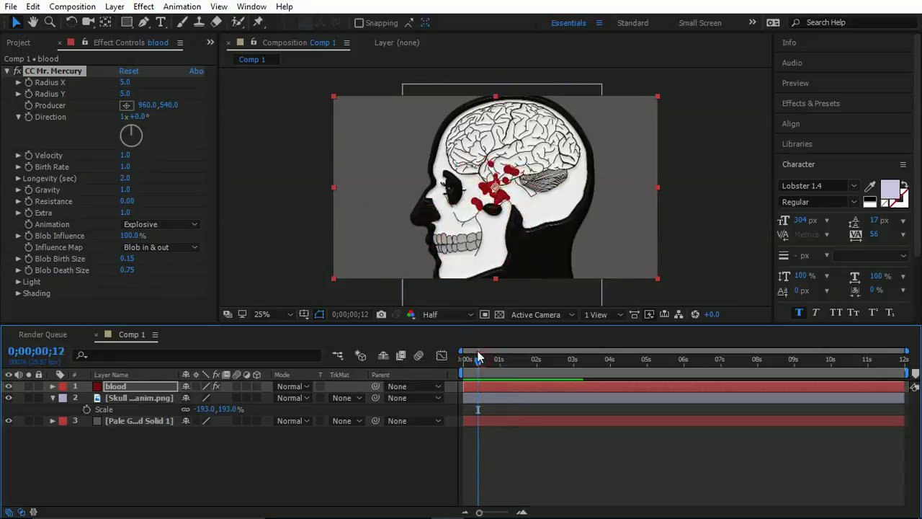
drag(547, 362, 570, 360)
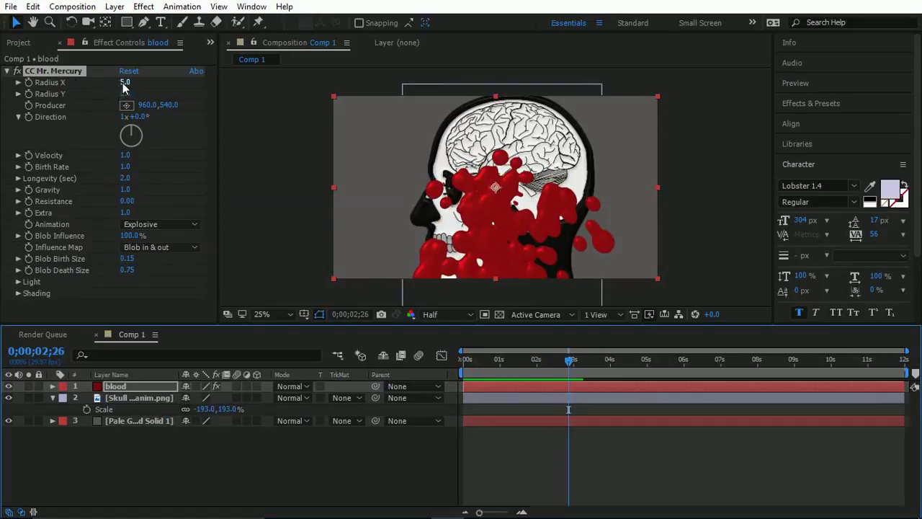
drag(124, 85, 169, 92)
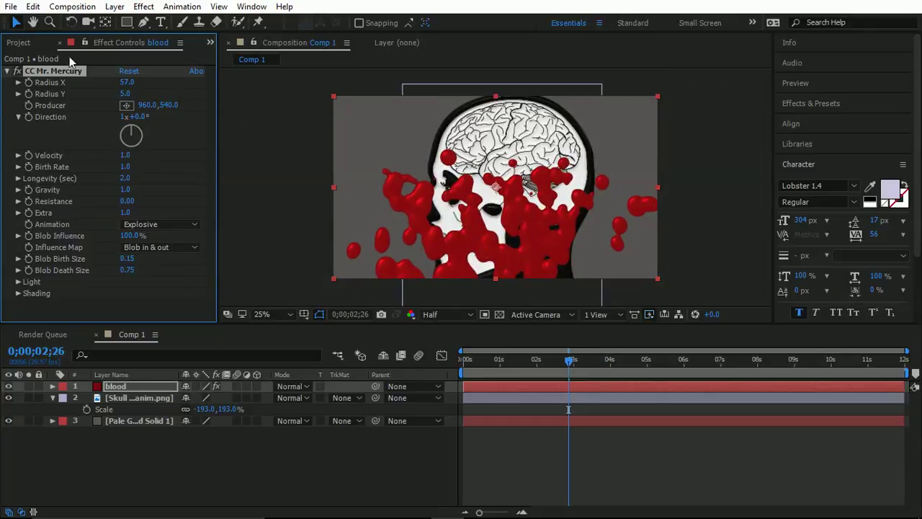
drag(126, 93, 125, 95)
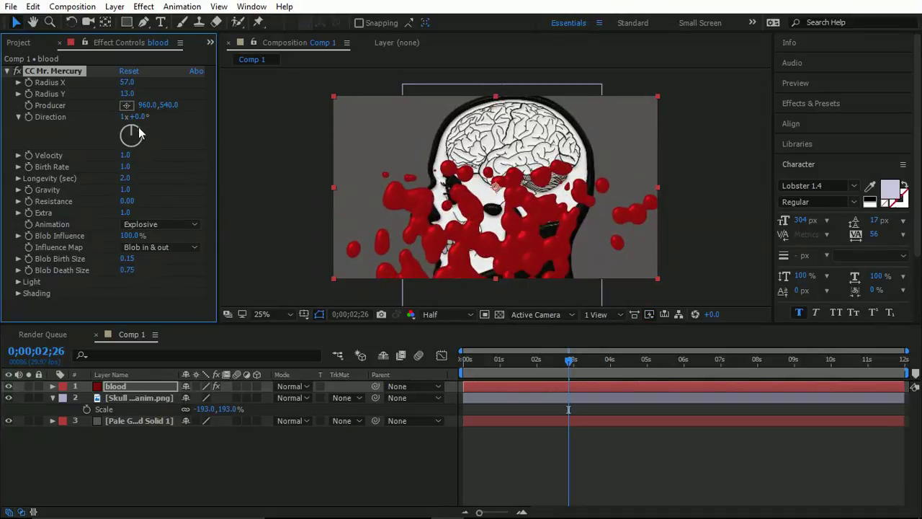
- Set the blood effect's Direction to 178°, Velocity to 0 and Radius X to 85
drag(130, 145, 69, 162)
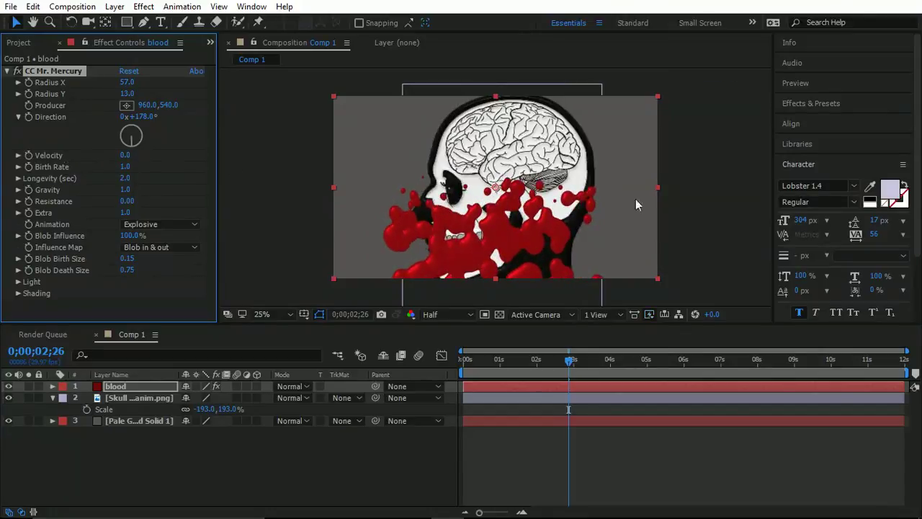
drag(126, 82, 147, 83)
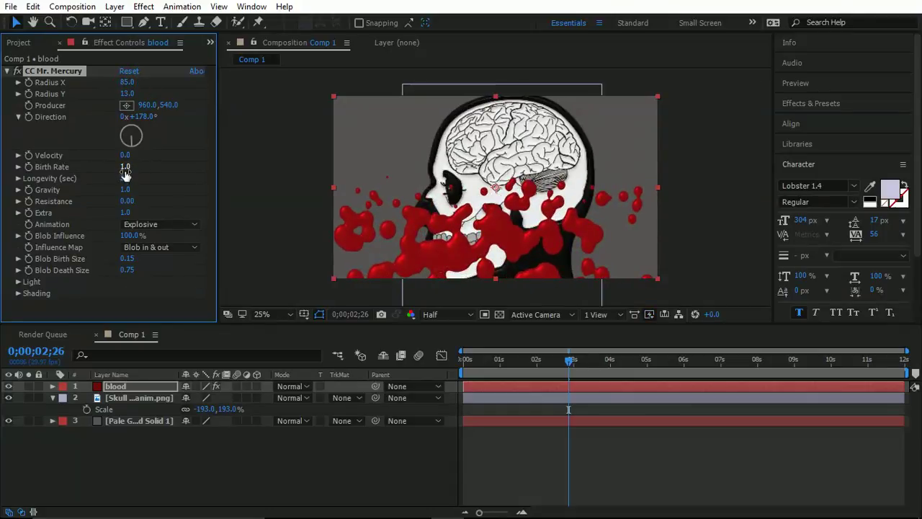
- Set the blood effect's Birth Rate to 8.7, Longevity to 3.7 seconds and Gravity to 0.1
drag(124, 166, 537, 207)
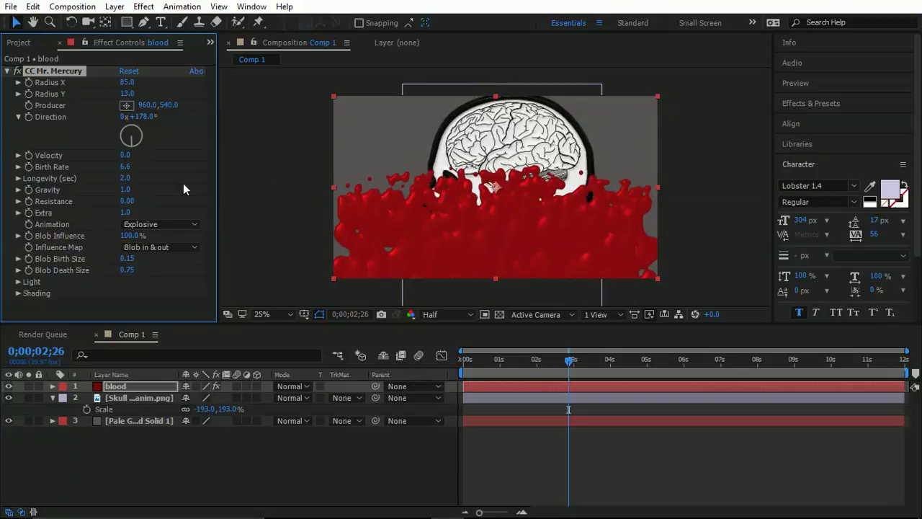
drag(125, 181, 220, 186)
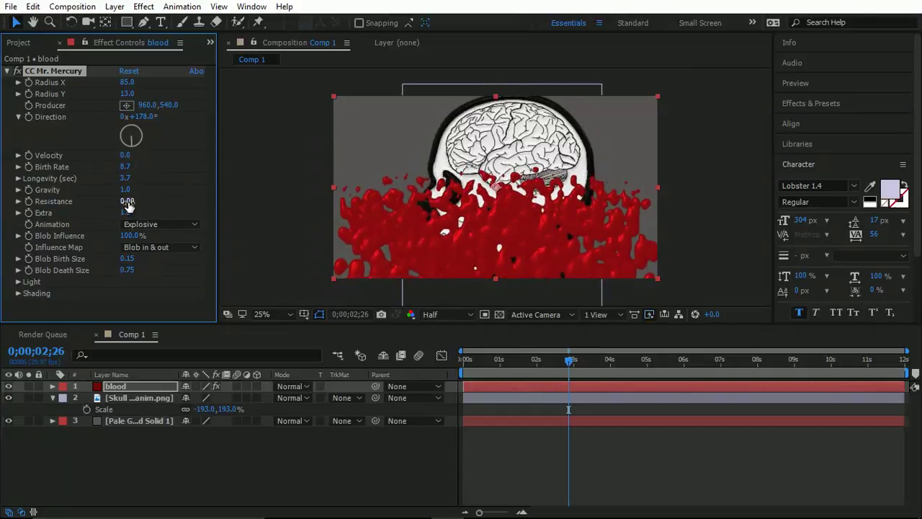
drag(127, 196, 73, 197)
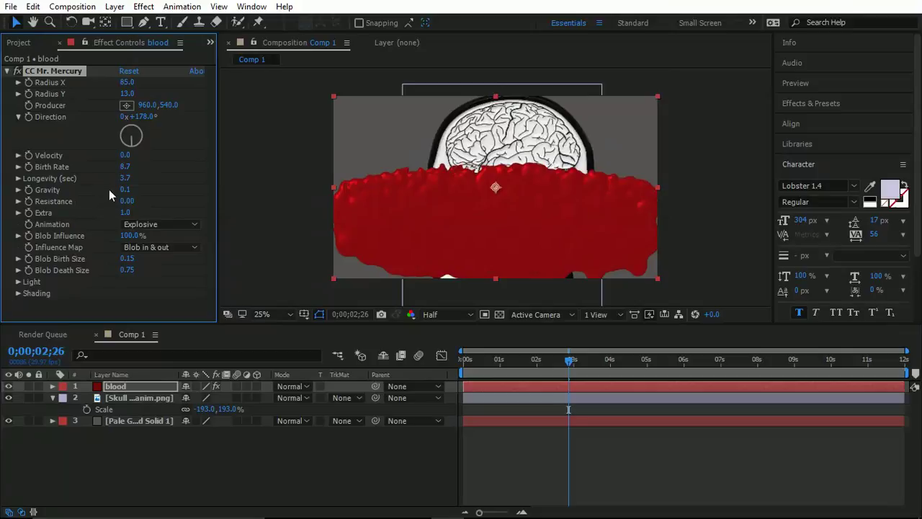
- Reduce the blood effect's Birth Rate to 5.8 and switch its Animation mode to Direction
drag(125, 172, 110, 169)
drag(43, 175, 3, 175)
drag(127, 166, 70, 173)
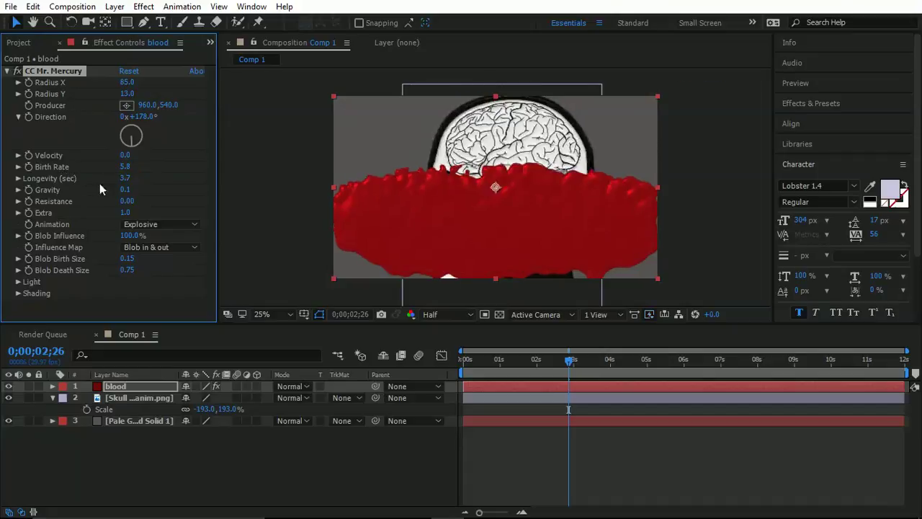
click(144, 225)
click(159, 333)
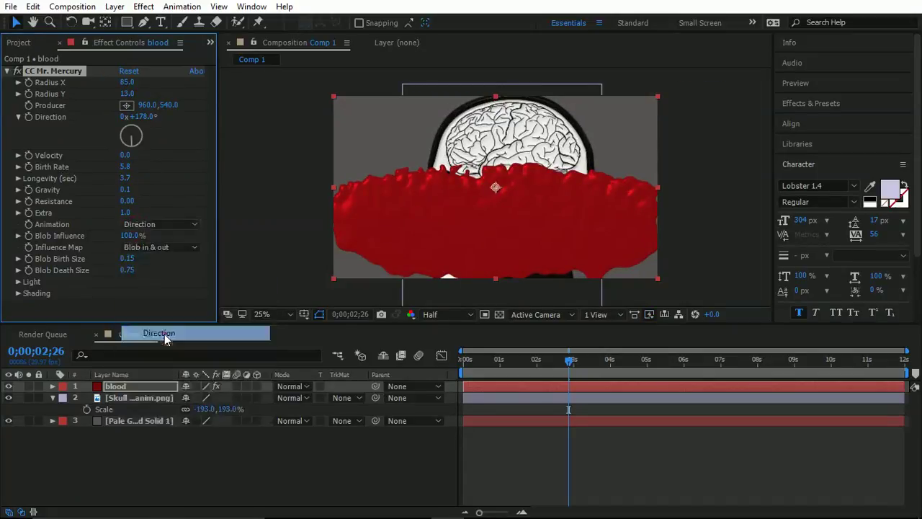
- Set Blob Influence to 93%, Blob Birth Size to 0.30, Blob Death Size to 0.52 and Birth Rate to 5.0
drag(129, 239, 36, 245)
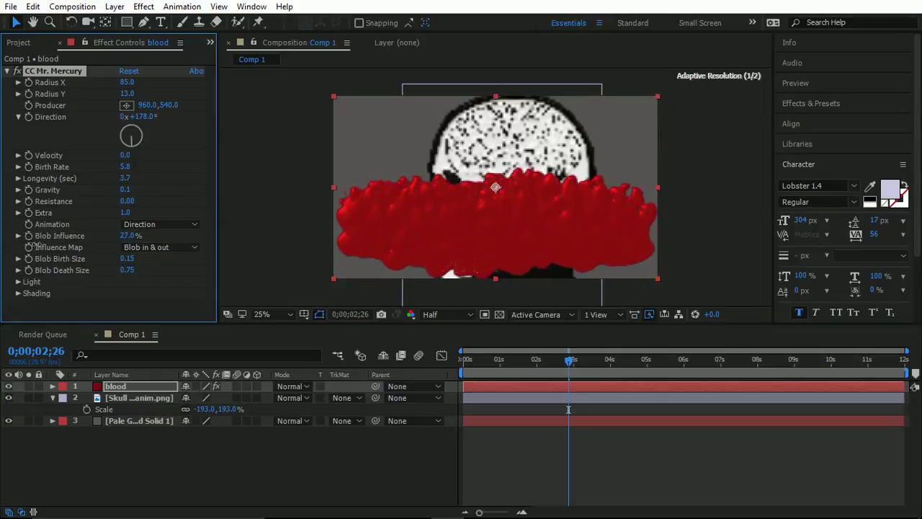
drag(36, 245, 102, 247)
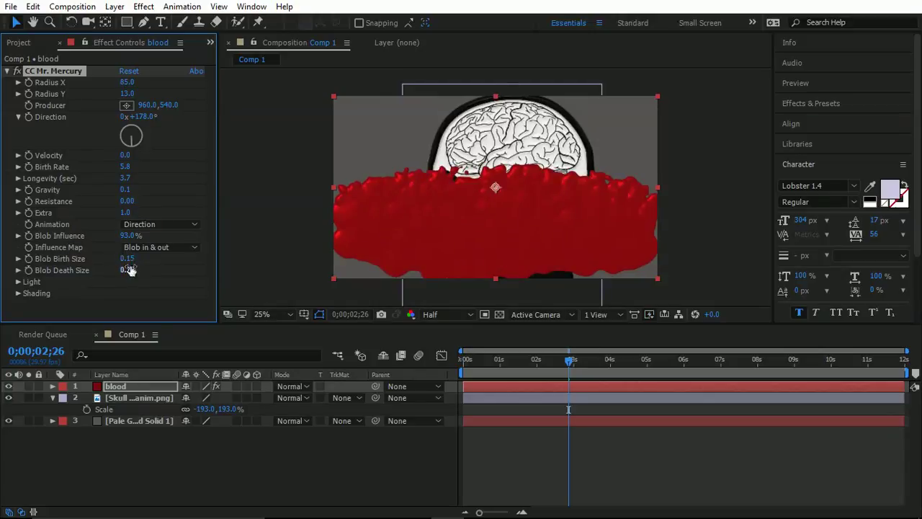
mouse_move(127, 261)
mouse_down()
mouse_move(148, 265)
mouse_move(100, 270)
mouse_move(144, 262)
mouse_move(128, 262)
mouse_move(143, 272)
mouse_move(126, 259)
mouse_up()
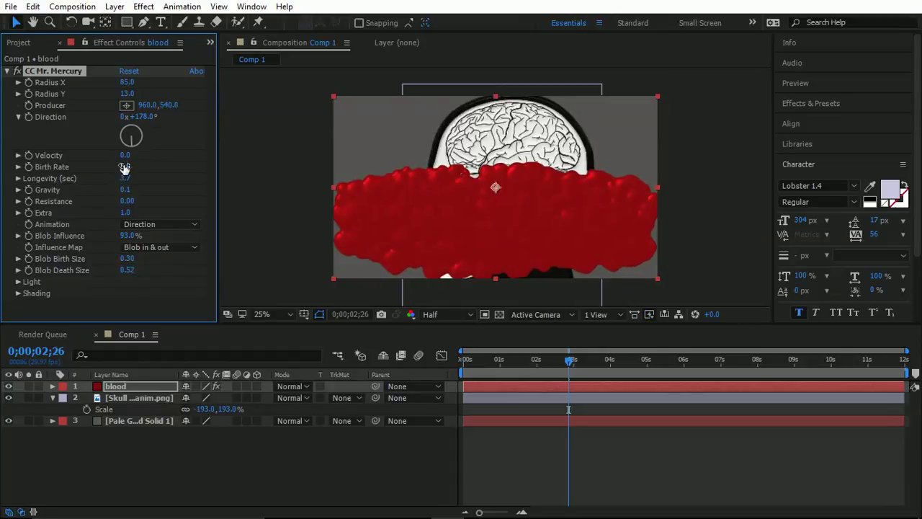
drag(125, 169, 73, 173)
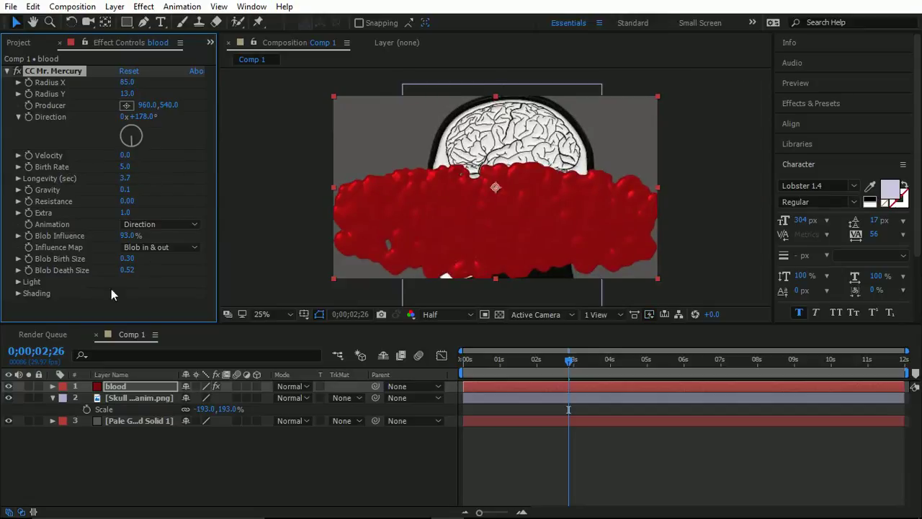
- Lower the Light Intensity of the blood effect's light settings to 25
click(18, 281)
scroll(28, 281, down, 3)
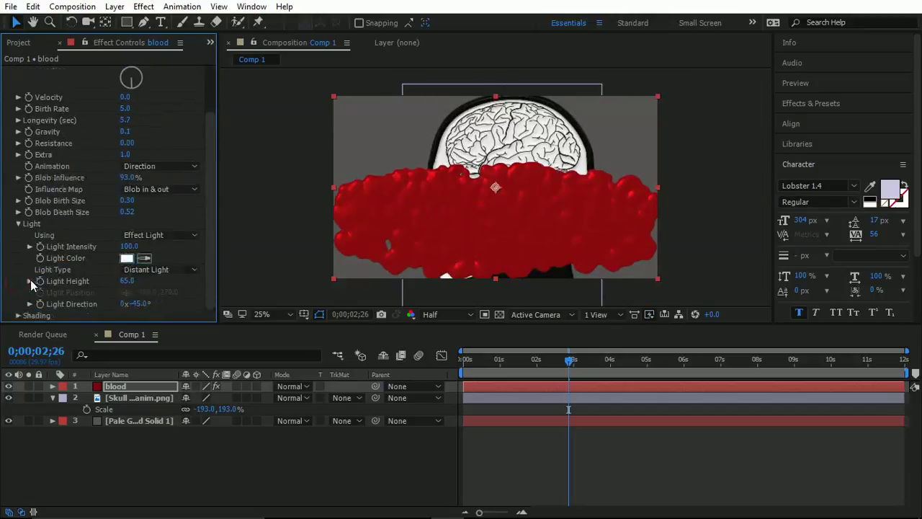
drag(132, 249, 61, 246)
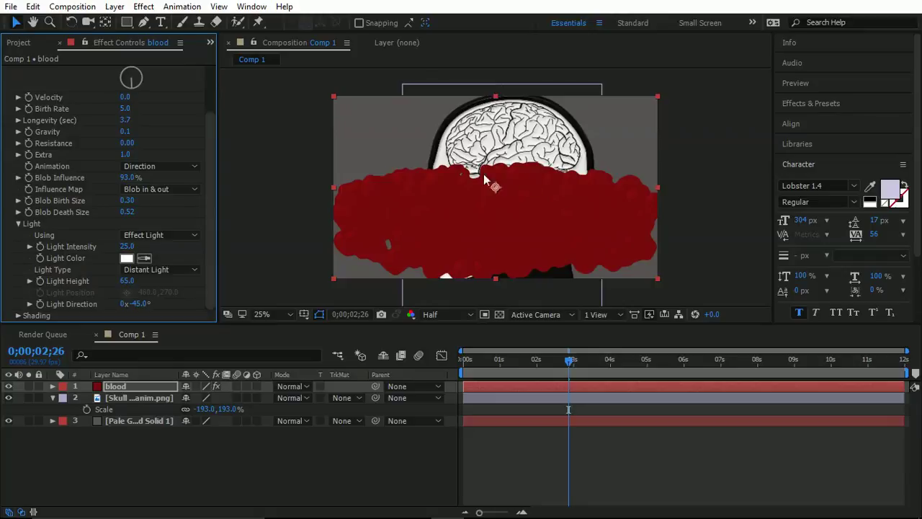
- Set the blood effect's Blob Influence to 57% and Birth Rate to 6.3
drag(130, 180, 131, 123)
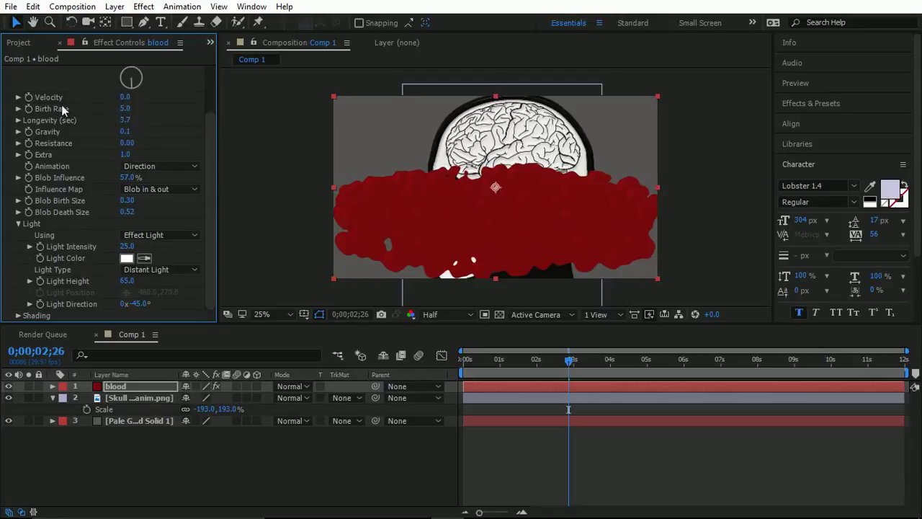
drag(128, 109, 211, 108)
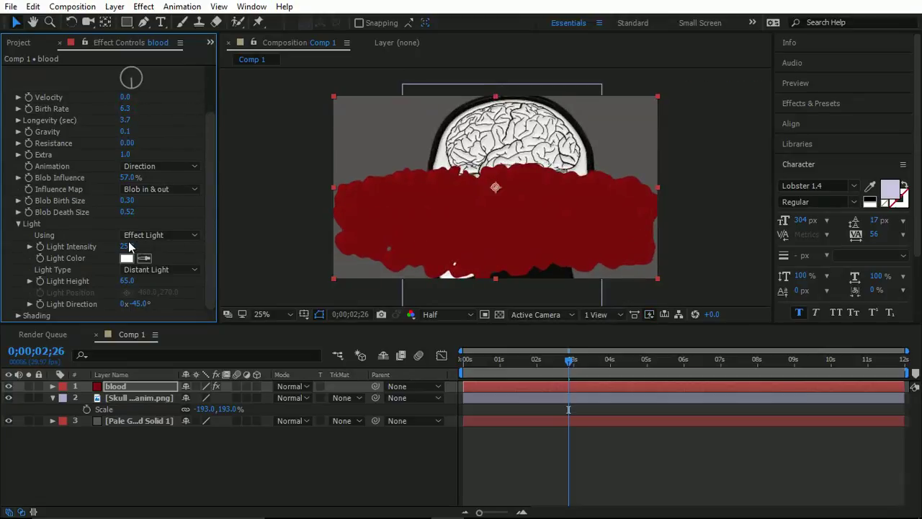
- Set the blood effect's Shading to Ambient 91, Diffuse 41, Specular 71 and Roughness 0.114
click(17, 316)
mouse_move(130, 316)
mouse_down()
mouse_move(109, 316)
mouse_move(128, 316)
mouse_up()
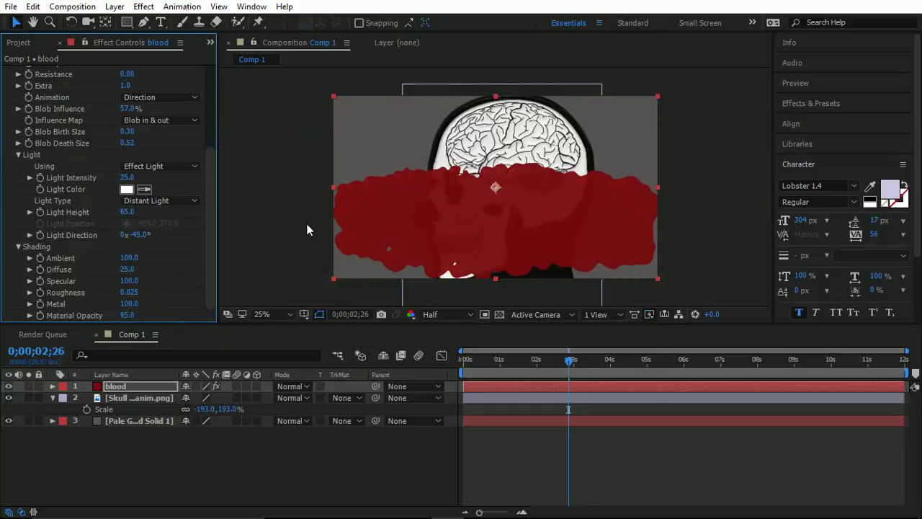
drag(125, 260, 164, 271)
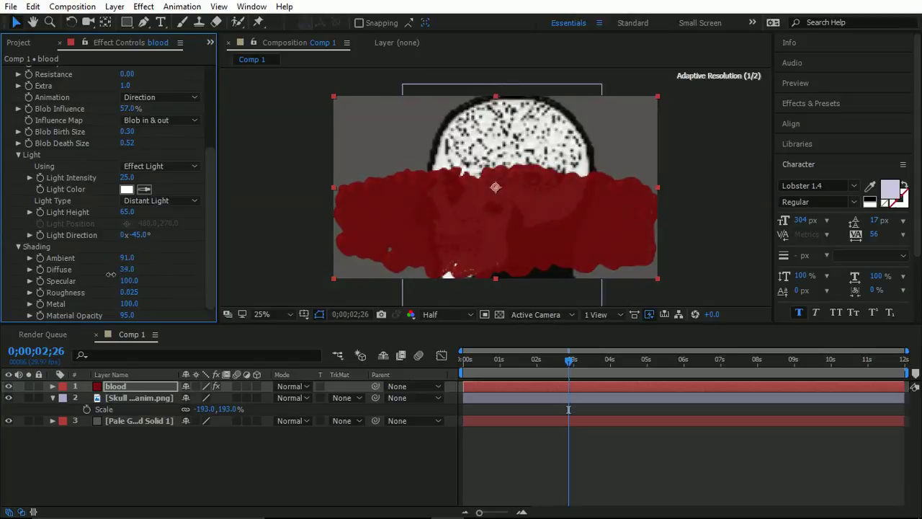
drag(181, 287, 135, 304)
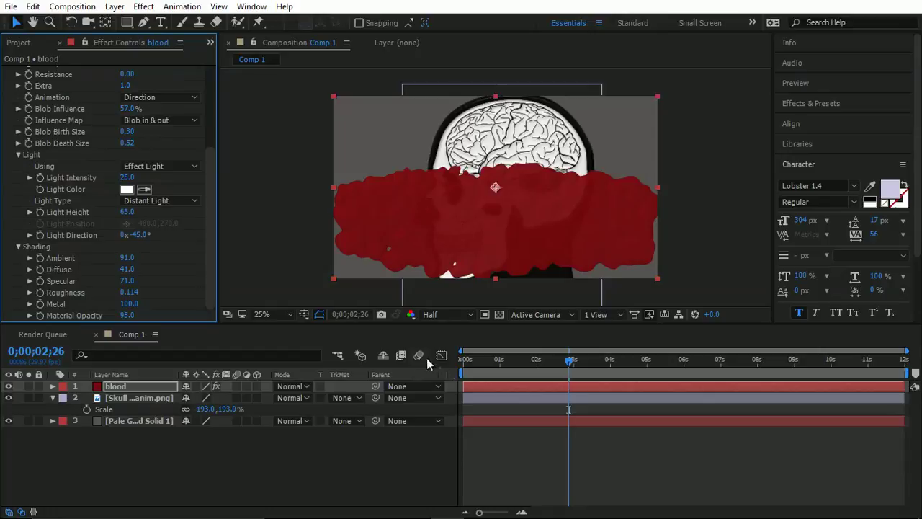
- At 0;00;01;01, move the blood effect's Producer point down to 1008, 772 and enable keyframing for it
mouse_move(505, 369)
mouse_down()
mouse_move(490, 371)
mouse_move(503, 372)
mouse_up()
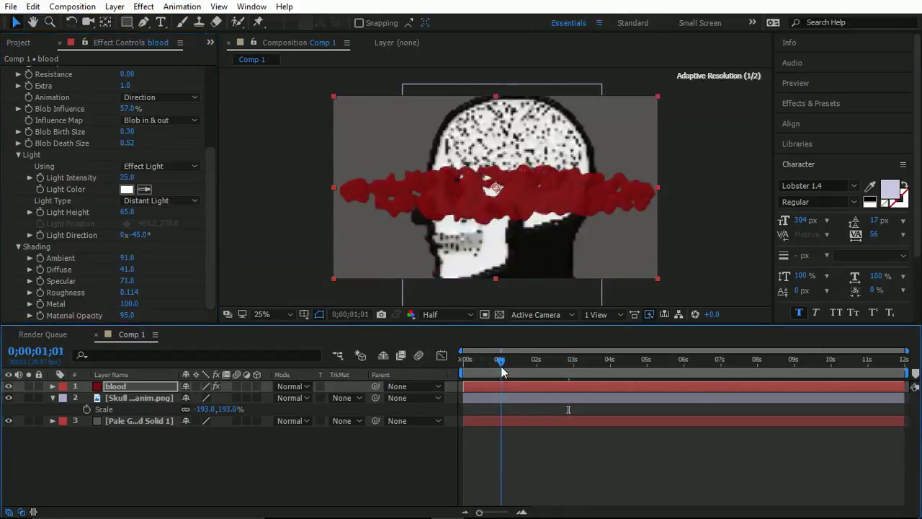
drag(495, 189, 519, 227)
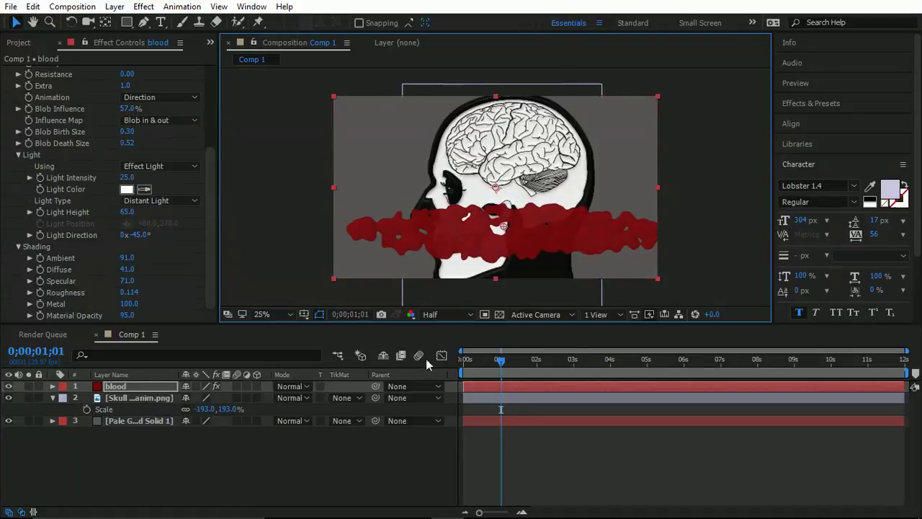
scroll(190, 161, up, 5)
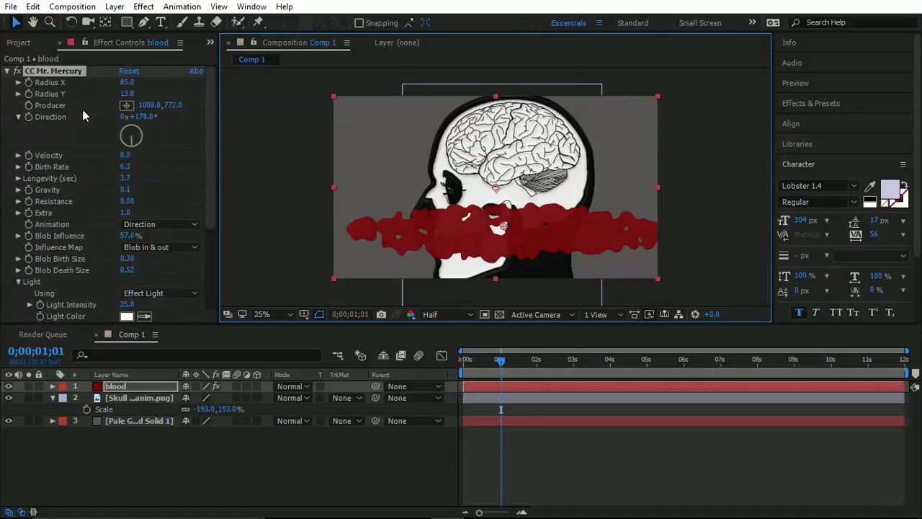
click(25, 109)
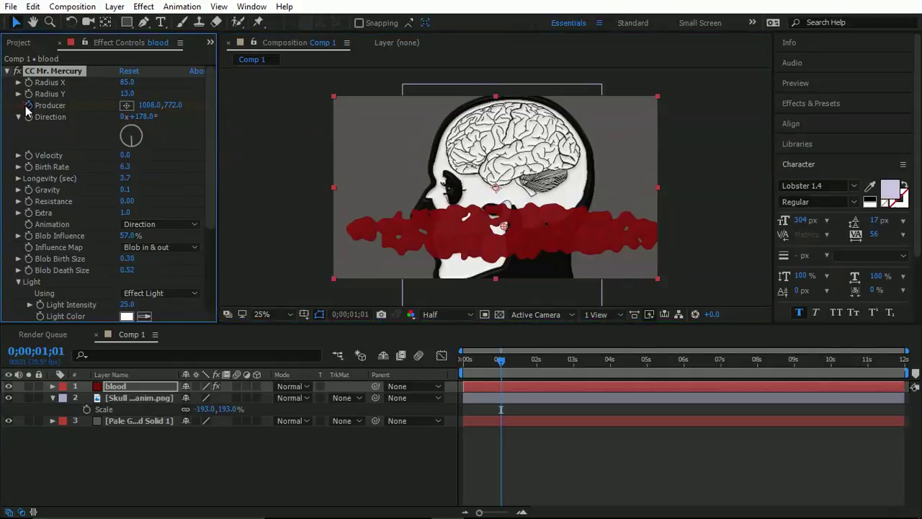
- At 0;00;03;28, raise the Producer point to 1004, 136 near the top of the skull and preview the rising blood
click(611, 359)
drag(504, 224, 505, 116)
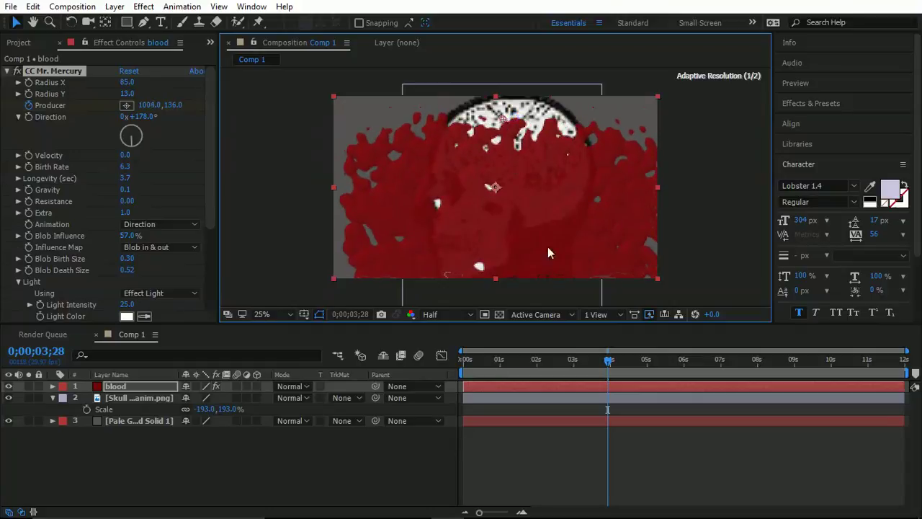
click(503, 359)
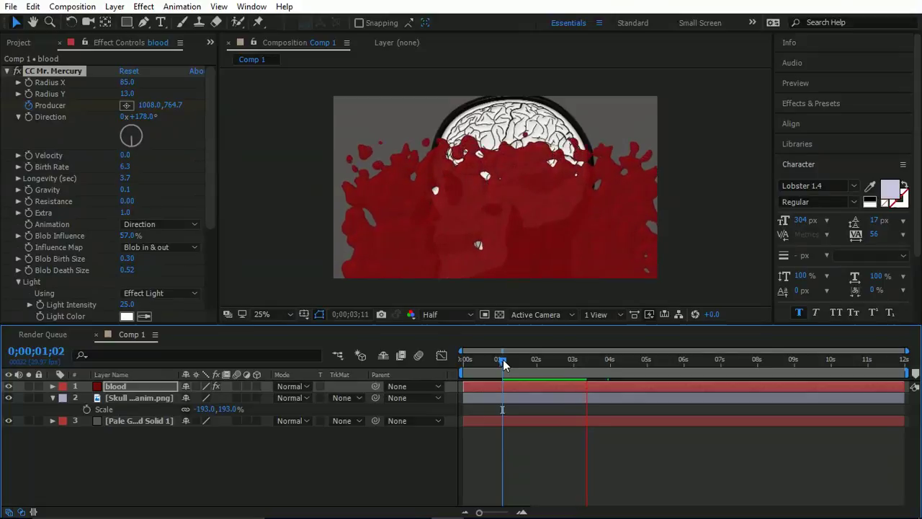
key(space)
- Set the blood effect's Radius Y to 3.0 and Birth Rate to 7.4, and preview the animation from 0;00;01;01
click(583, 365)
drag(583, 366, 586, 364)
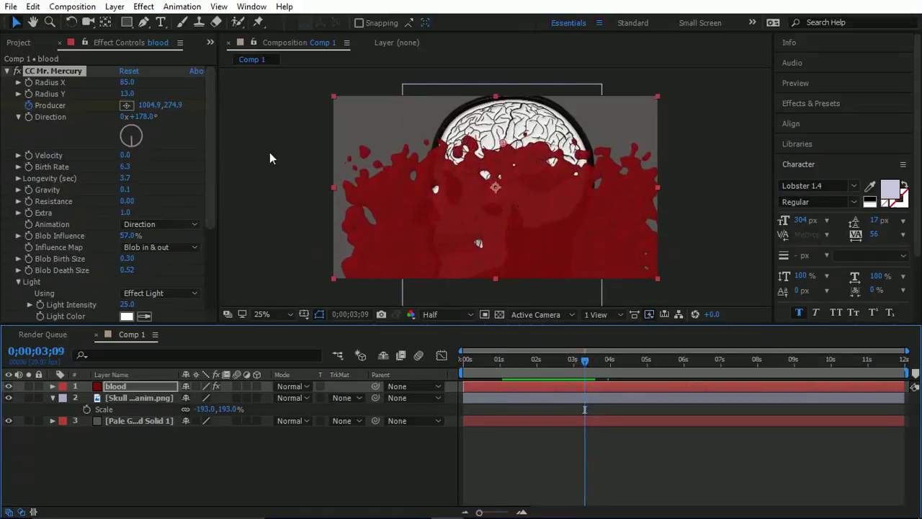
drag(127, 95, 124, 95)
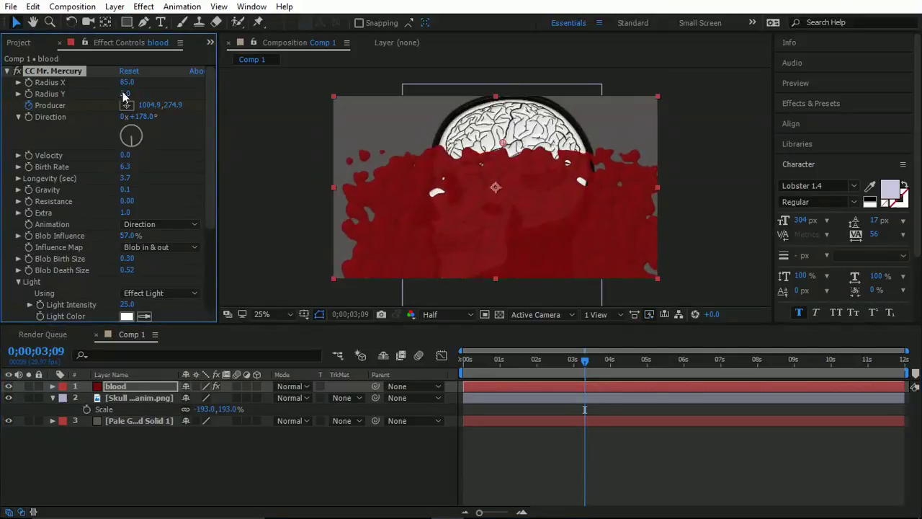
drag(124, 169, 201, 169)
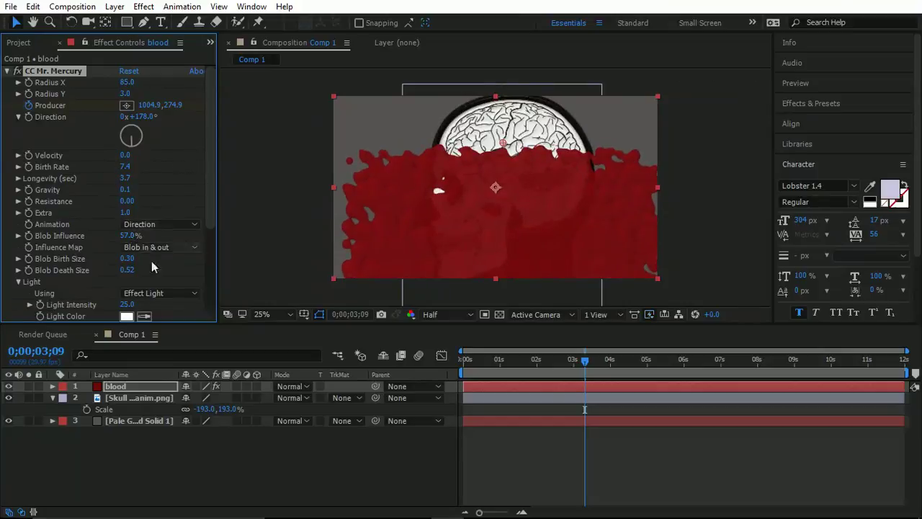
click(501, 359)
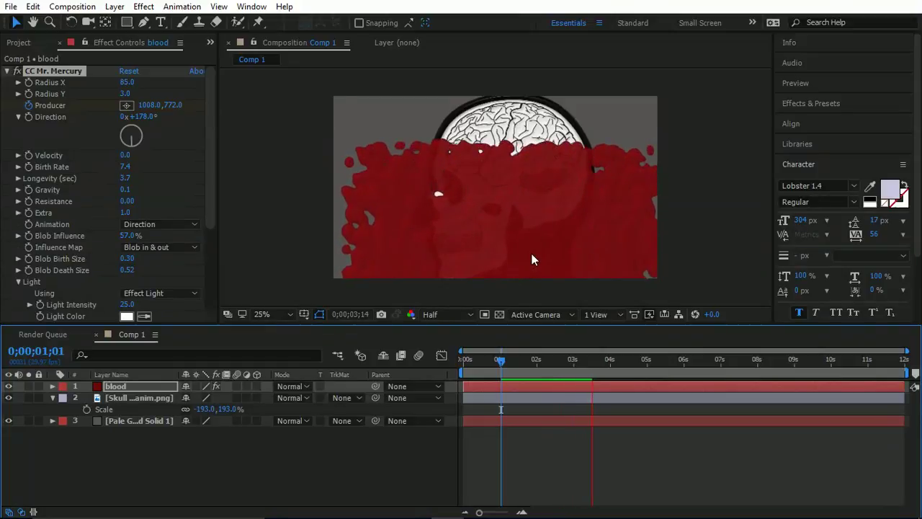
key(space)
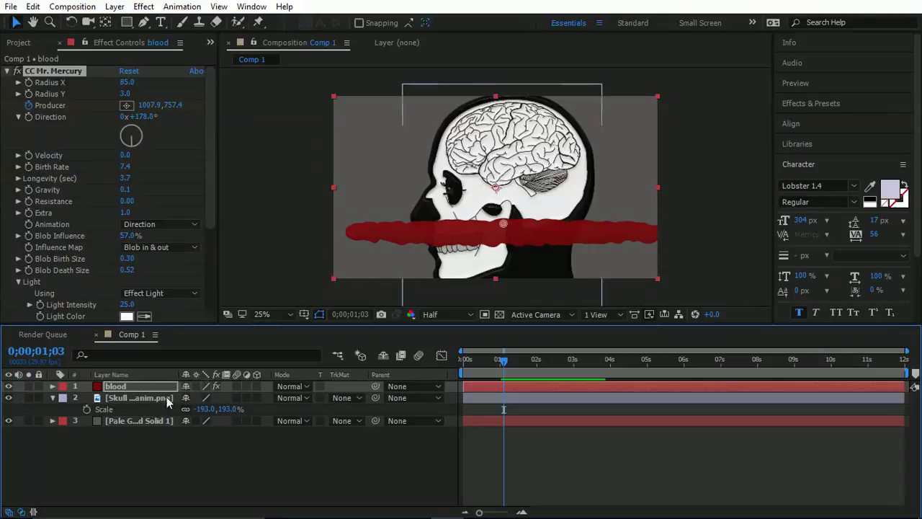
- Duplicate the skull image layer and hide the lower, original copy
click(133, 401)
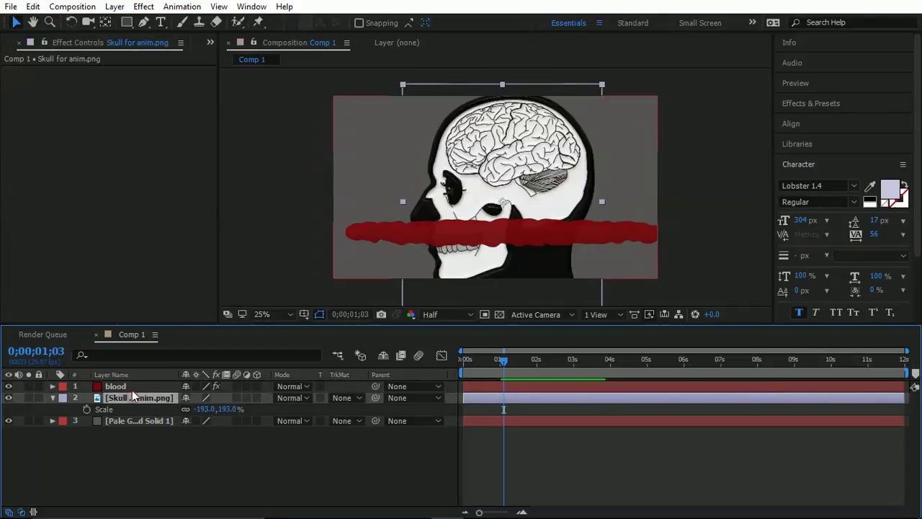
key(ctrl+d)
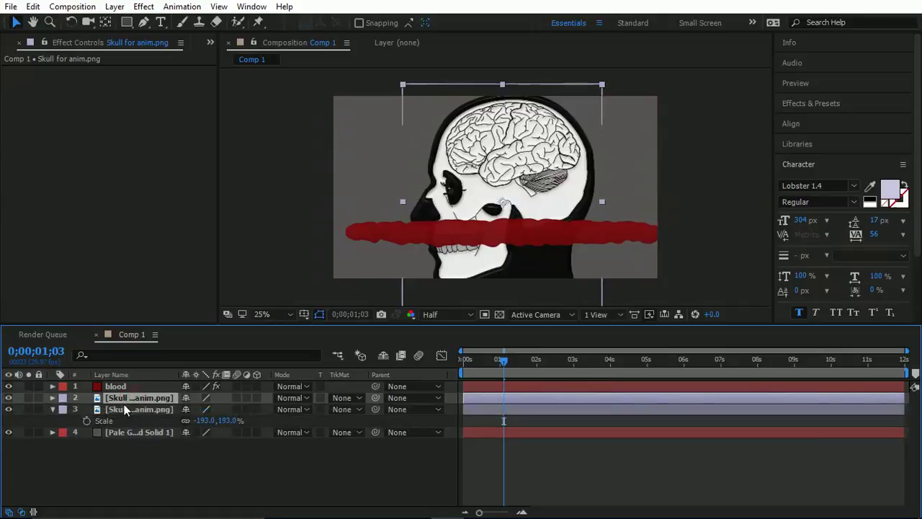
click(8, 409)
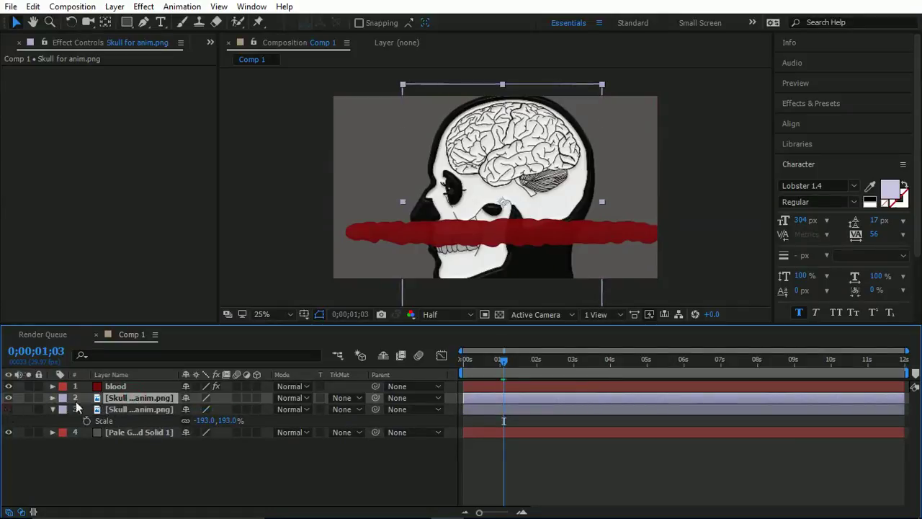
- Pre-compose the blood layer and the visible skull copy as Pre-comp 1 with all attributes moved, and open that composition
click(128, 387)
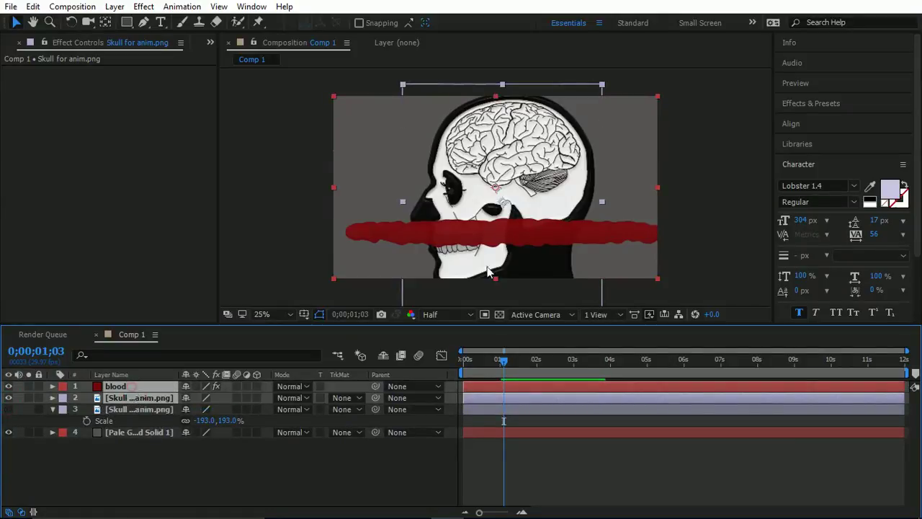
right_click(141, 388)
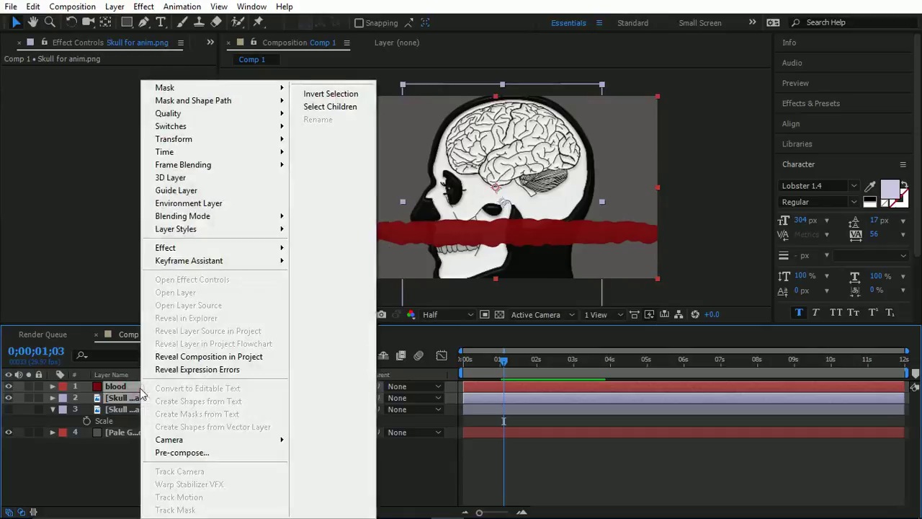
click(178, 453)
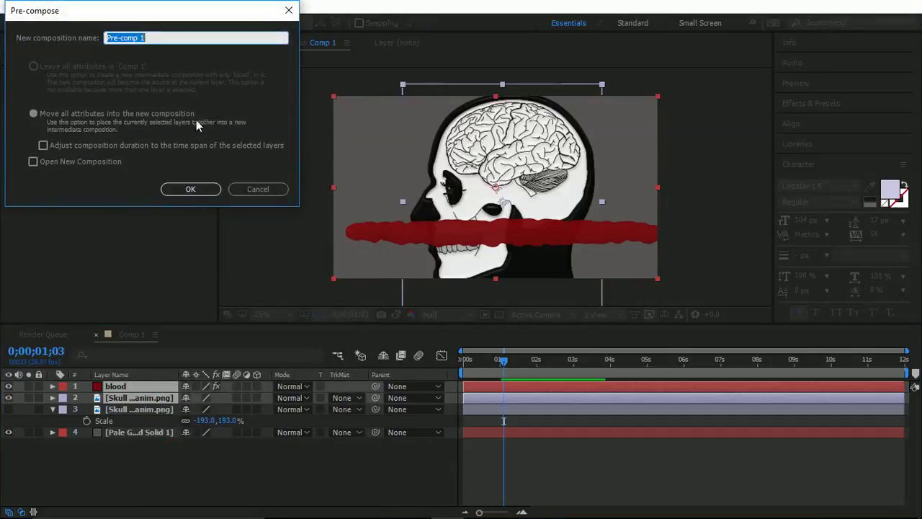
click(196, 188)
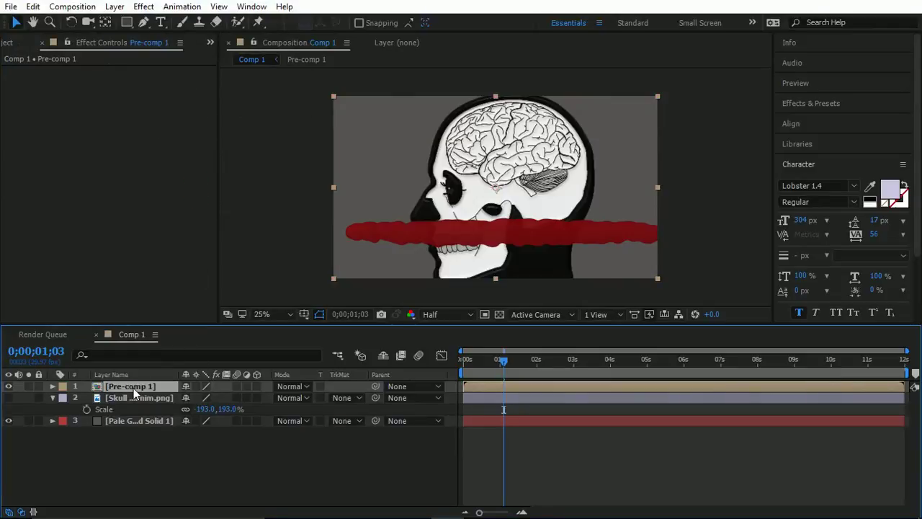
double_click(134, 388)
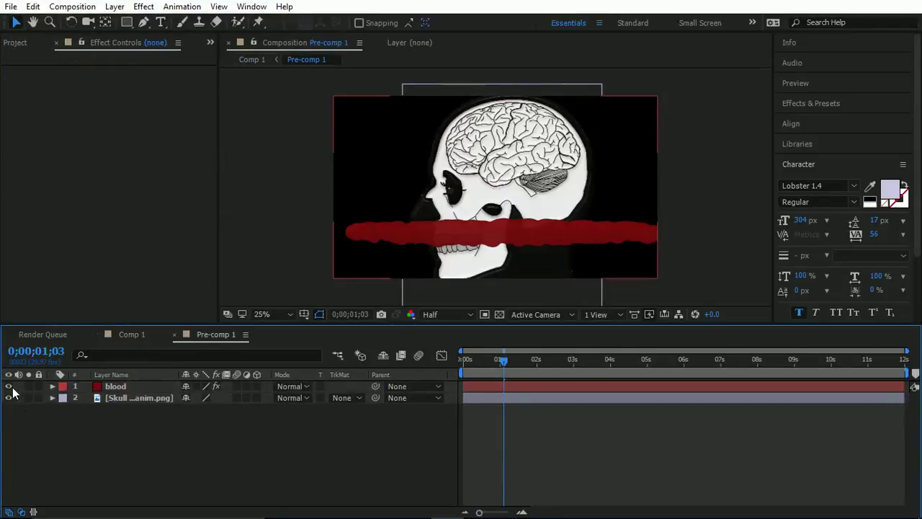
- Hide the blood layer and draw a closed Pen mask on the skull layer around the brain's outline, including the cerebellum
click(9, 387)
click(131, 399)
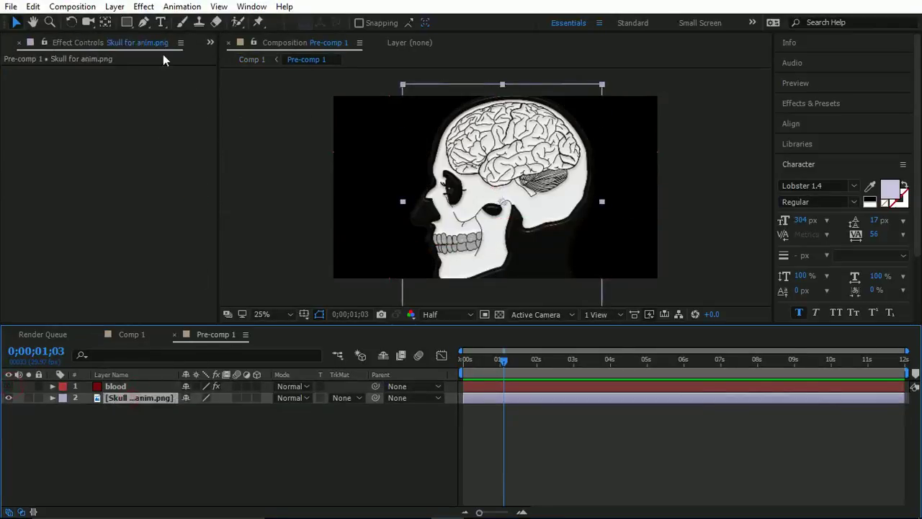
click(143, 22)
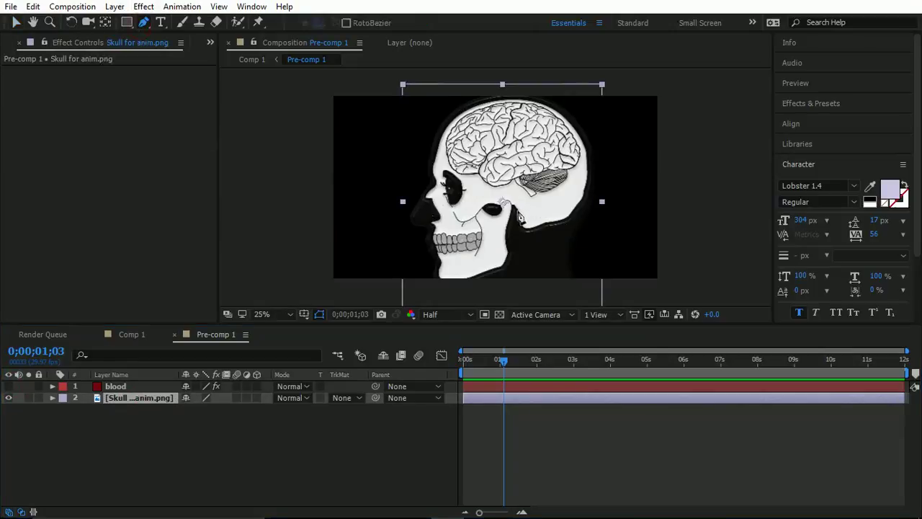
key(period)
drag(586, 201, 569, 268)
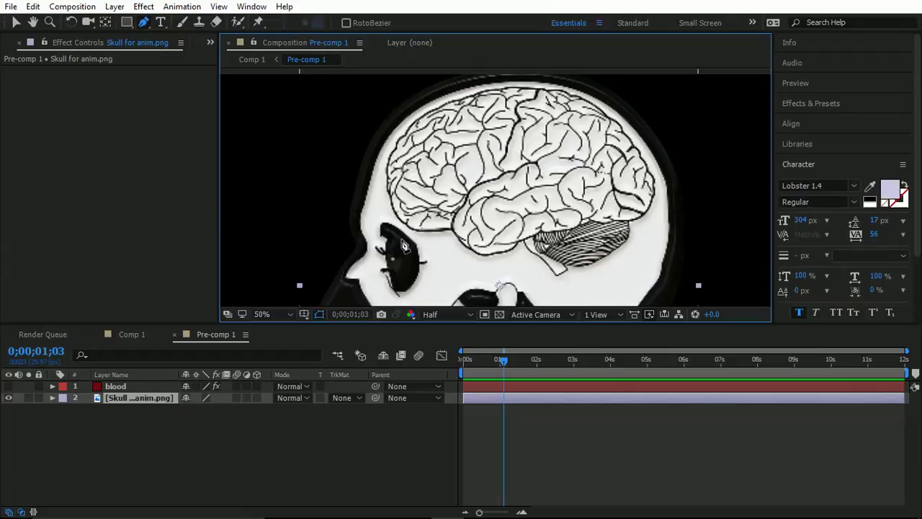
click(552, 281)
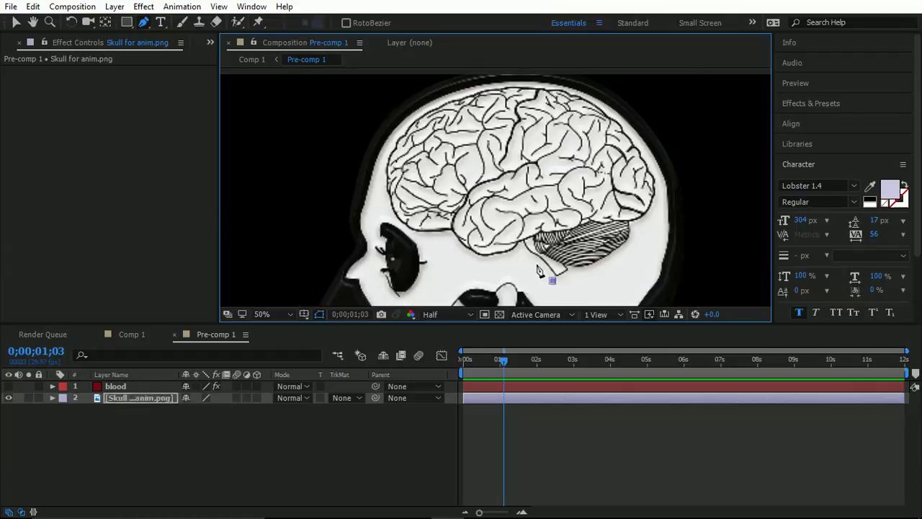
drag(530, 258, 509, 255)
click(461, 253)
click(441, 234)
click(413, 233)
click(384, 208)
click(379, 167)
click(408, 119)
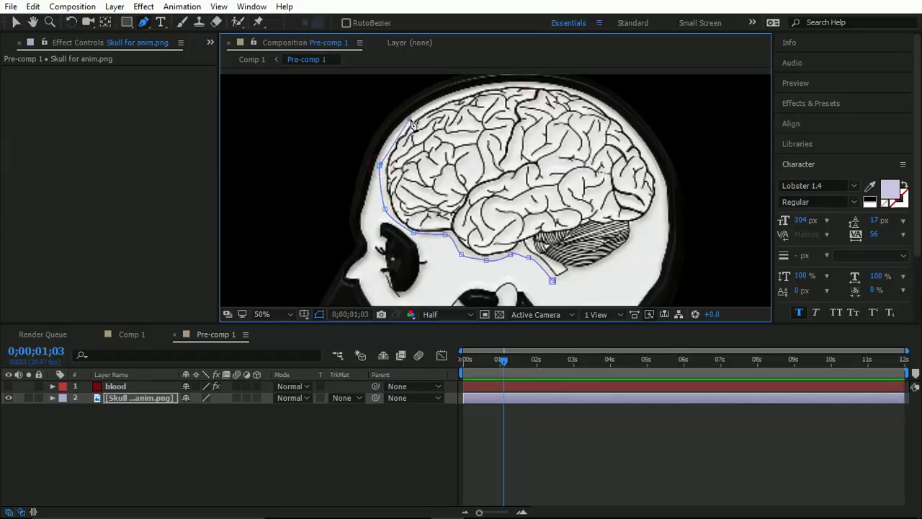
click(519, 84)
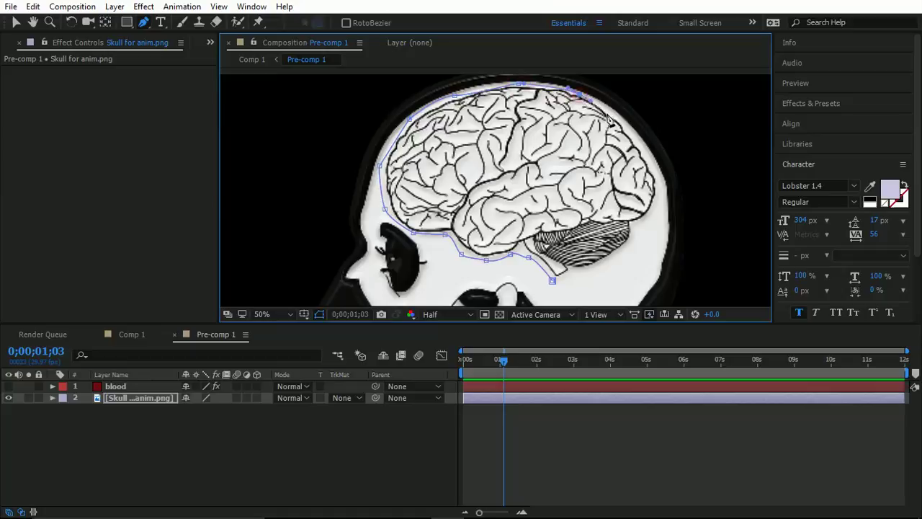
drag(623, 126, 640, 160)
click(657, 201)
click(640, 224)
click(631, 247)
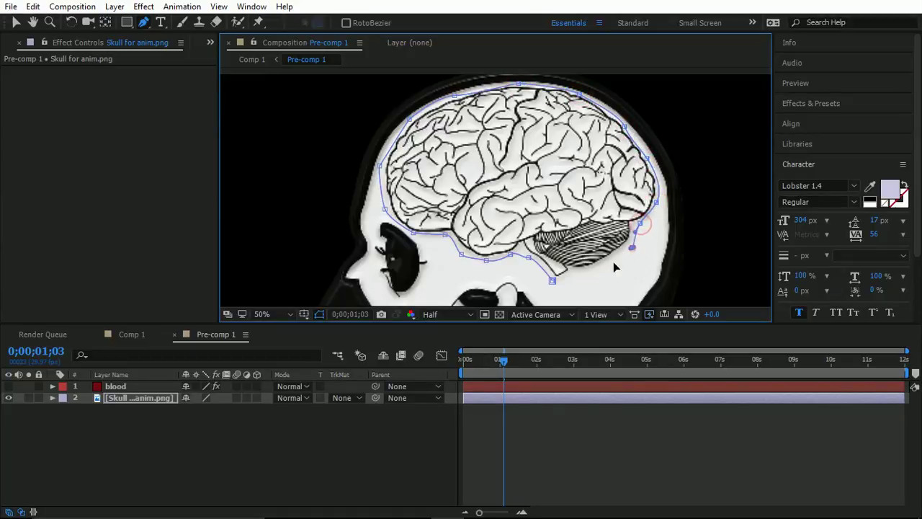
click(610, 273)
drag(580, 282, 575, 283)
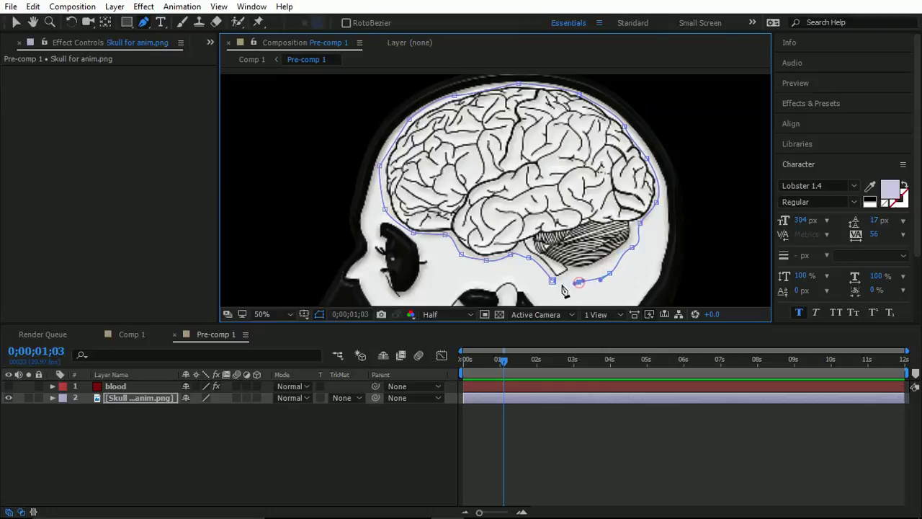
click(552, 283)
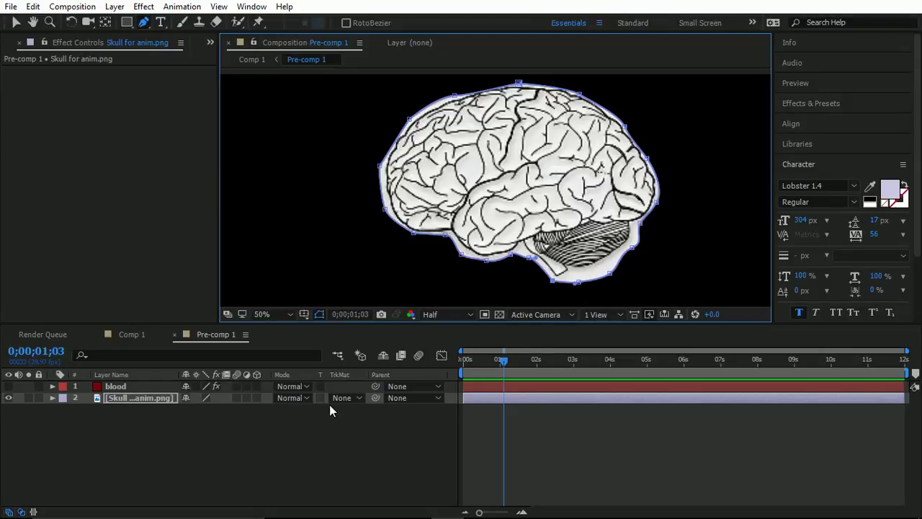
click(21, 512)
click(21, 512)
click(22, 512)
click(21, 511)
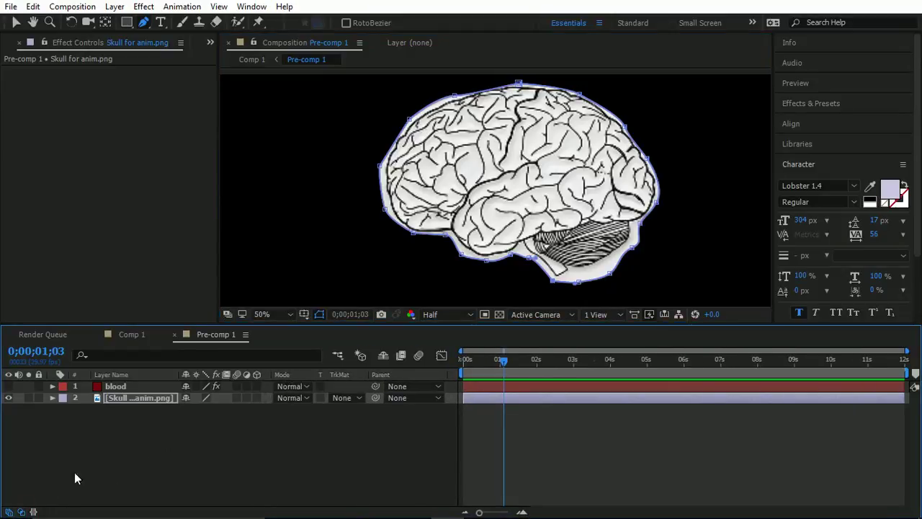
- Set the masked skull layer's blending mode to Stencil Alpha and show the blood layer again
click(288, 397)
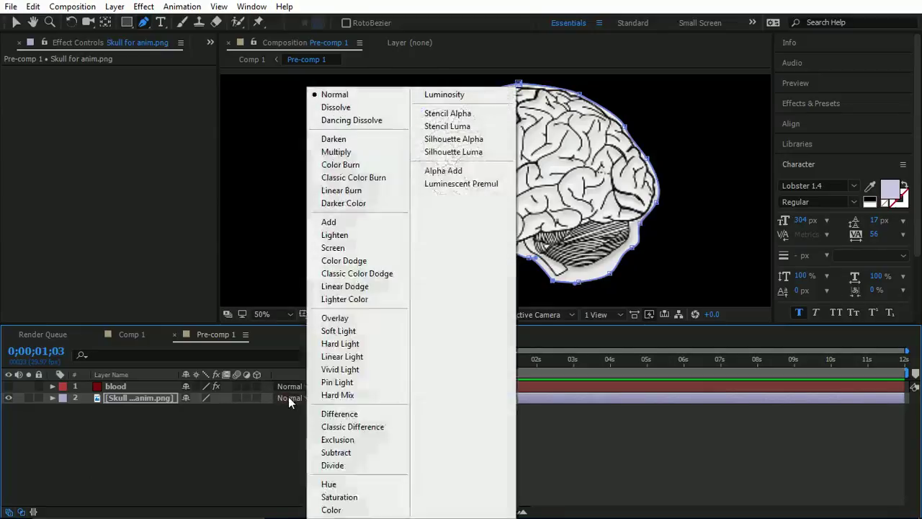
click(481, 113)
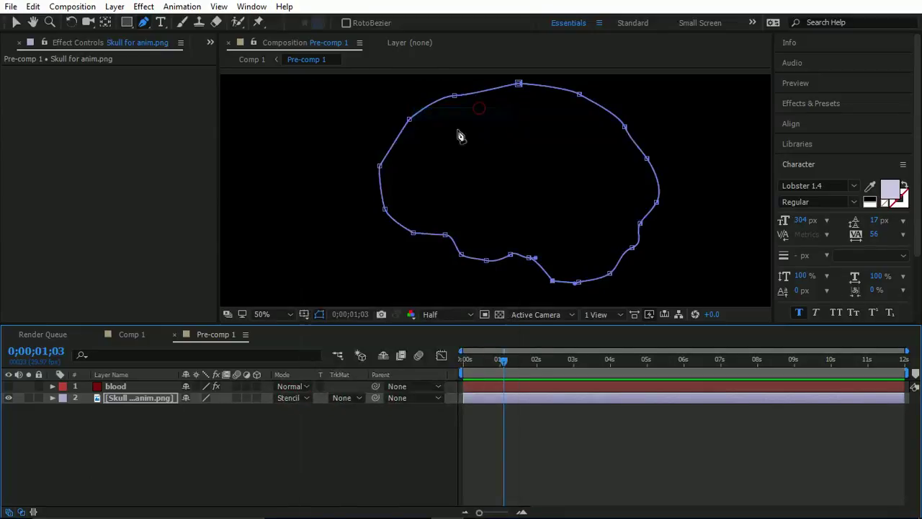
click(8, 388)
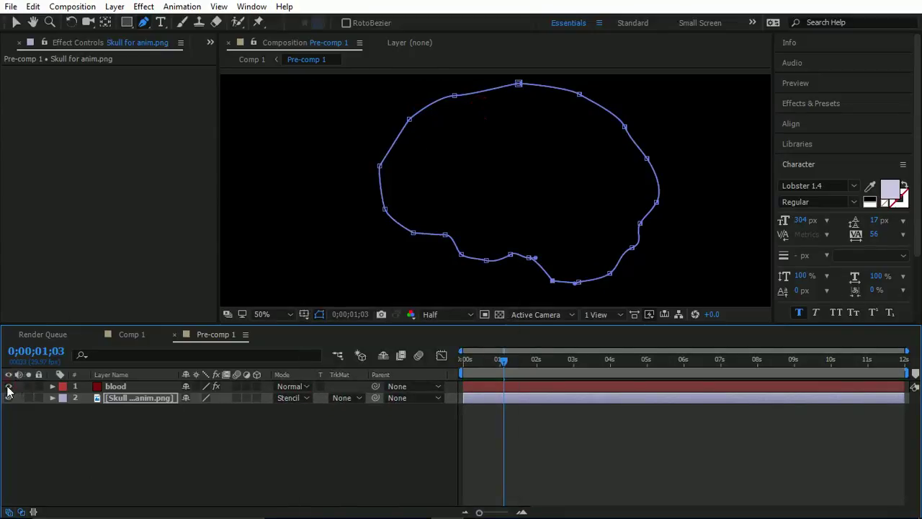
- Move the blood layer beneath the stencil skull layer and play back the rising blood inside the brain mask
drag(505, 362, 596, 363)
drag(118, 391, 124, 416)
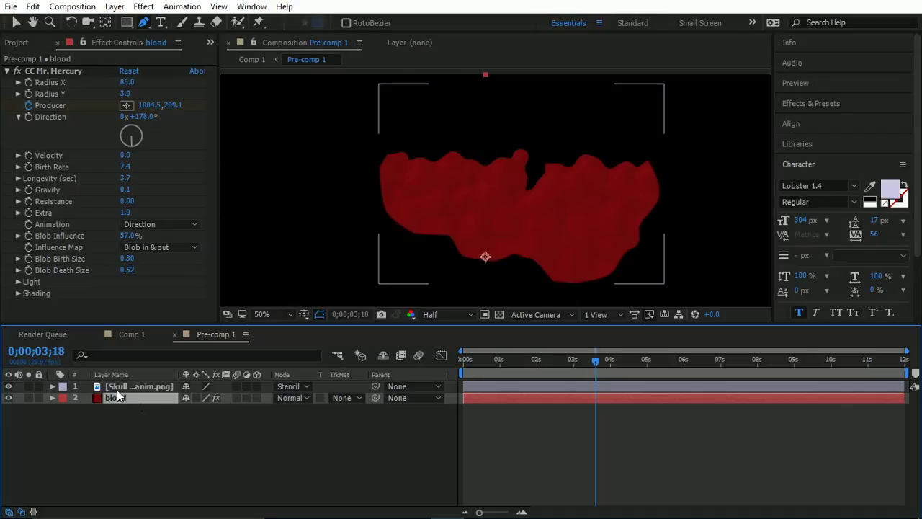
drag(536, 362, 491, 368)
key(space)
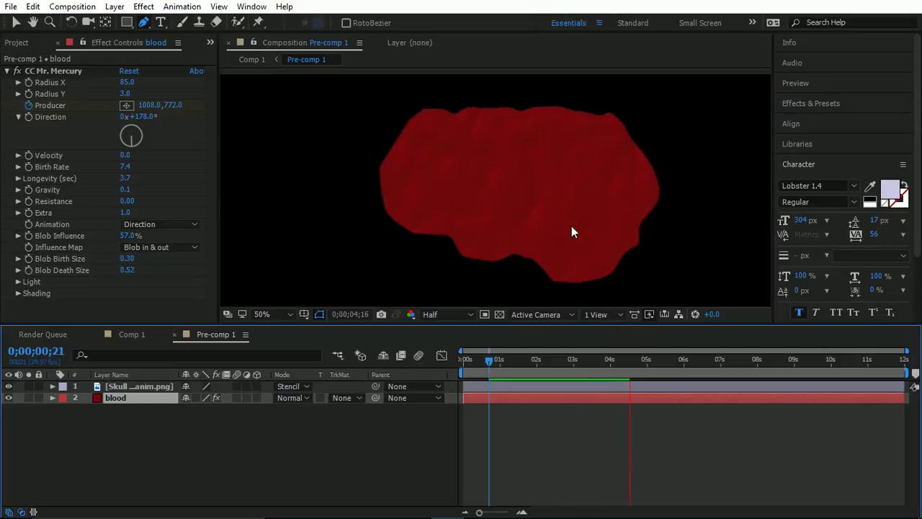
key(space)
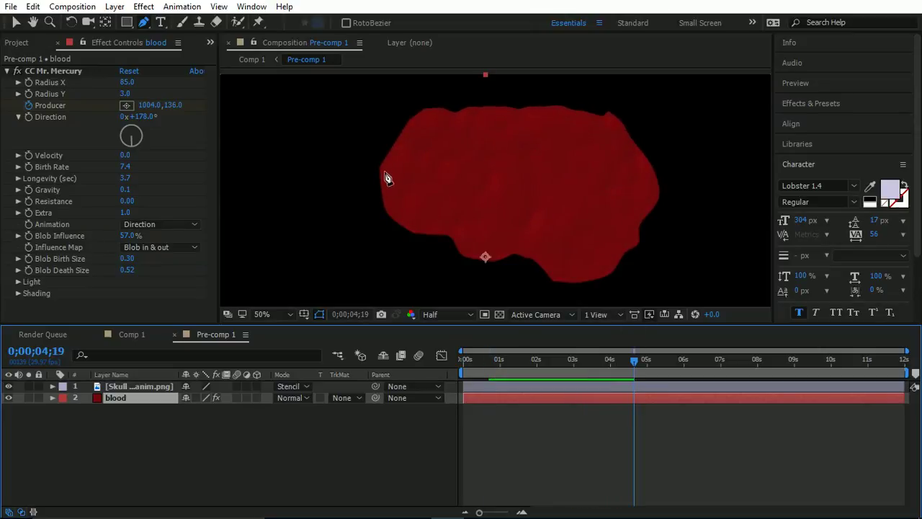
- Smooth the skull layer's brain mask by curving its points along the front edge, the lower front and the base of the cerebellum
click(158, 387)
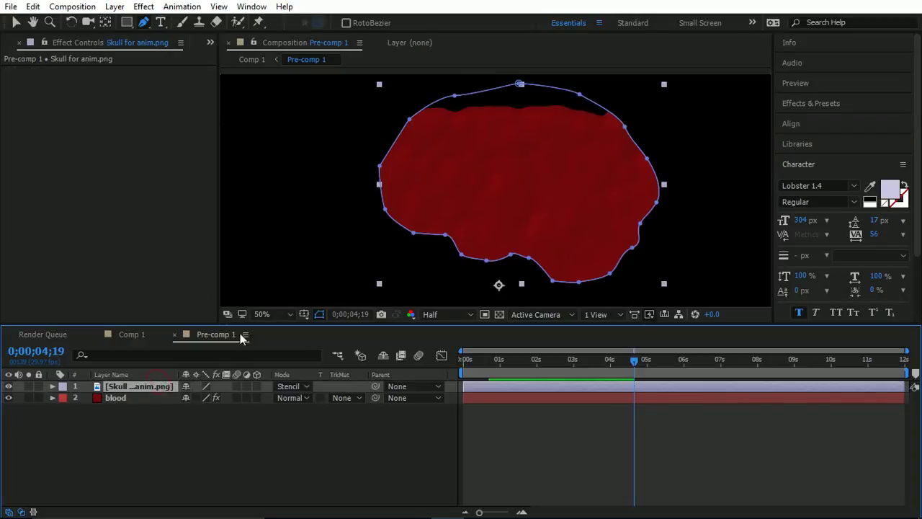
drag(381, 167, 392, 134)
drag(391, 134, 386, 134)
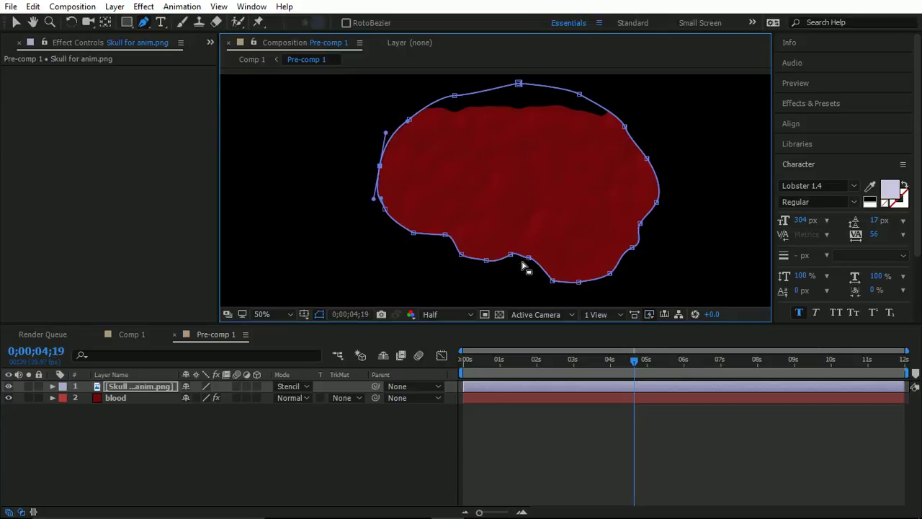
drag(461, 255, 424, 238)
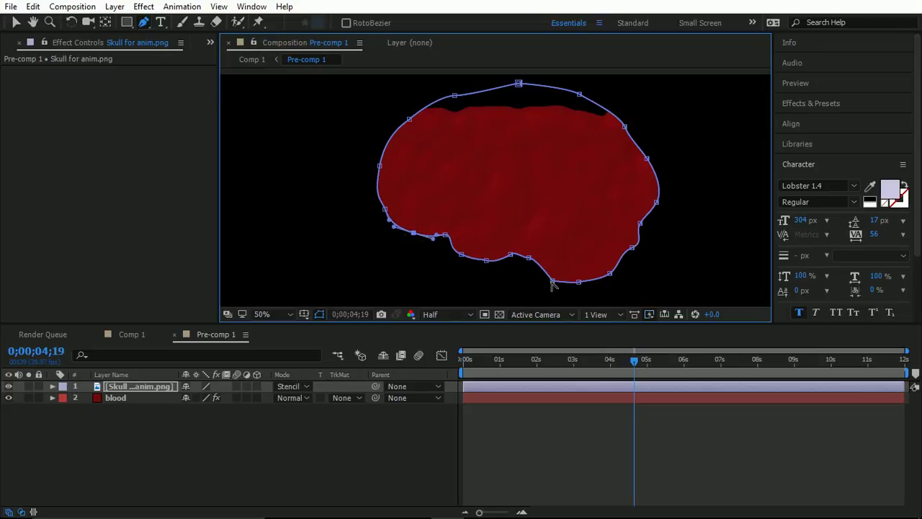
drag(552, 282, 532, 274)
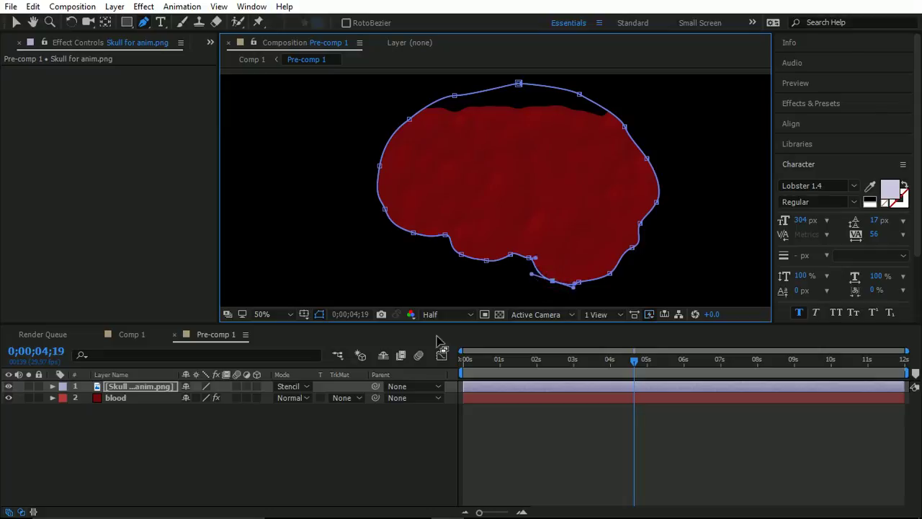
- Set Mask 1's feather on the skull layer to 10 pixels and preview the softened blood edge
click(52, 387)
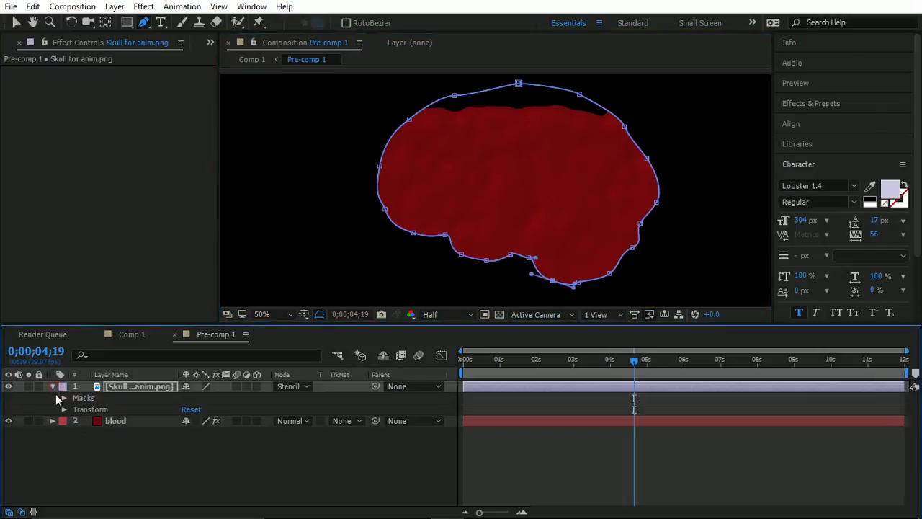
click(64, 398)
click(76, 409)
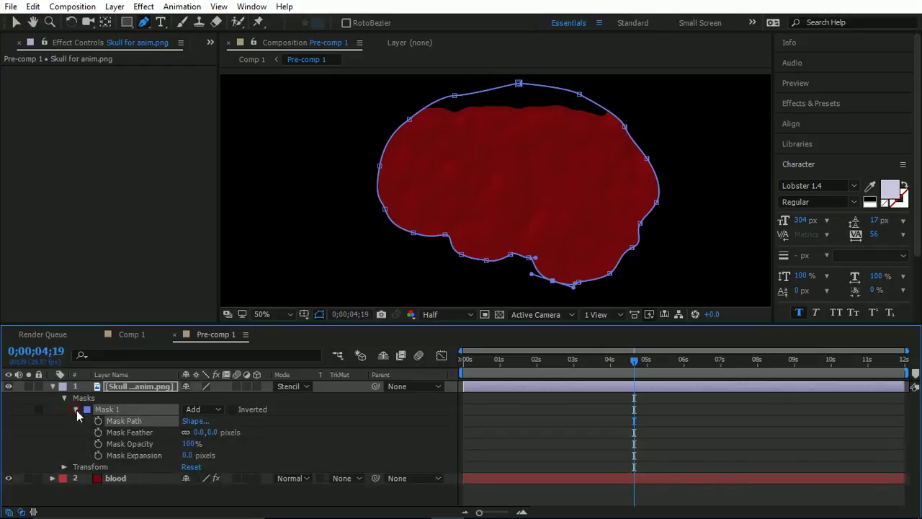
drag(206, 432, 217, 435)
click(518, 366)
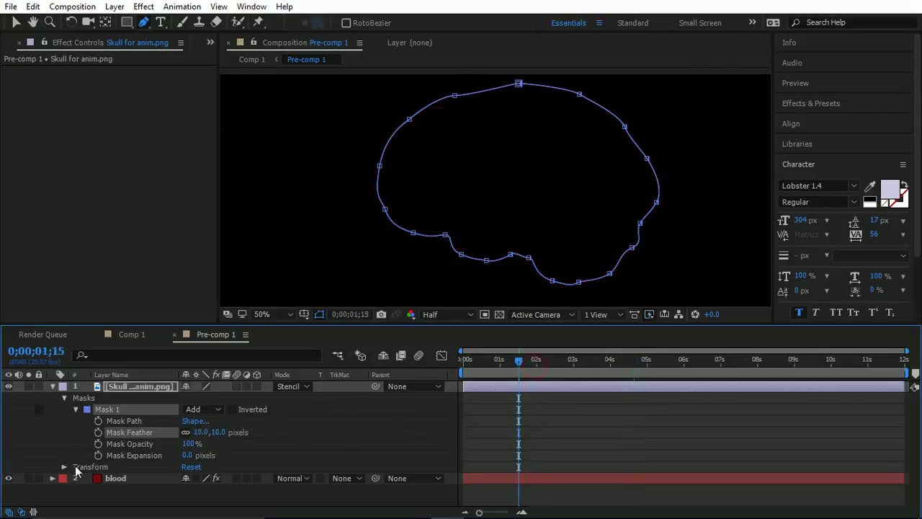
click(109, 490)
key(space)
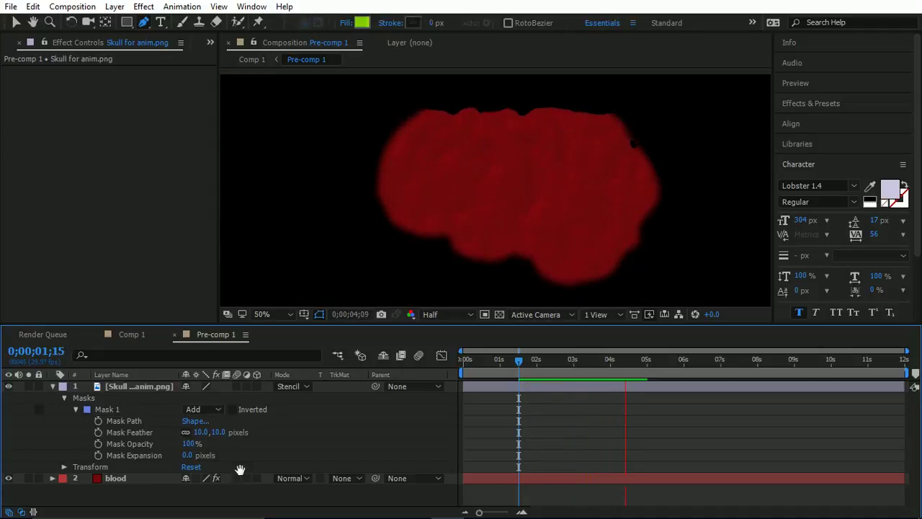
key(space)
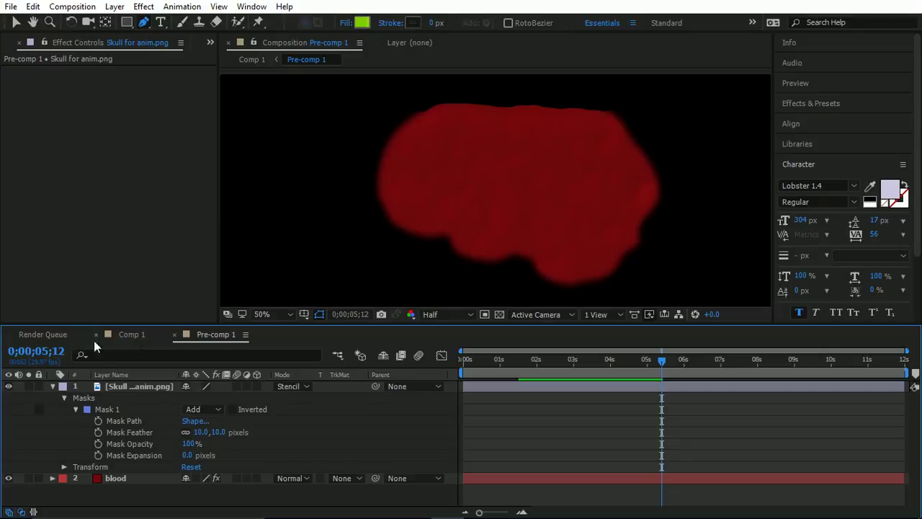
- Return to Comp 1, show the original skull layer, and play the animation from the start to inspect the feathered edge over the brain
click(131, 334)
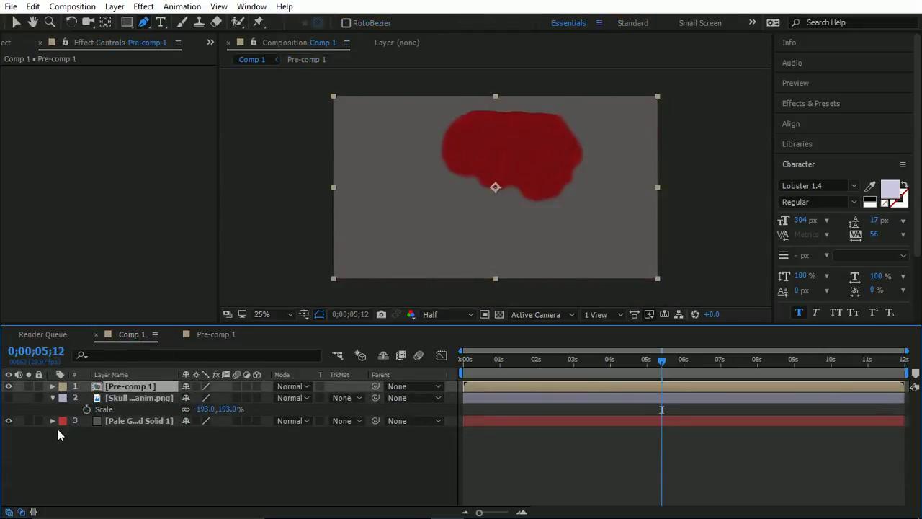
click(9, 398)
key(v)
drag(505, 362, 453, 362)
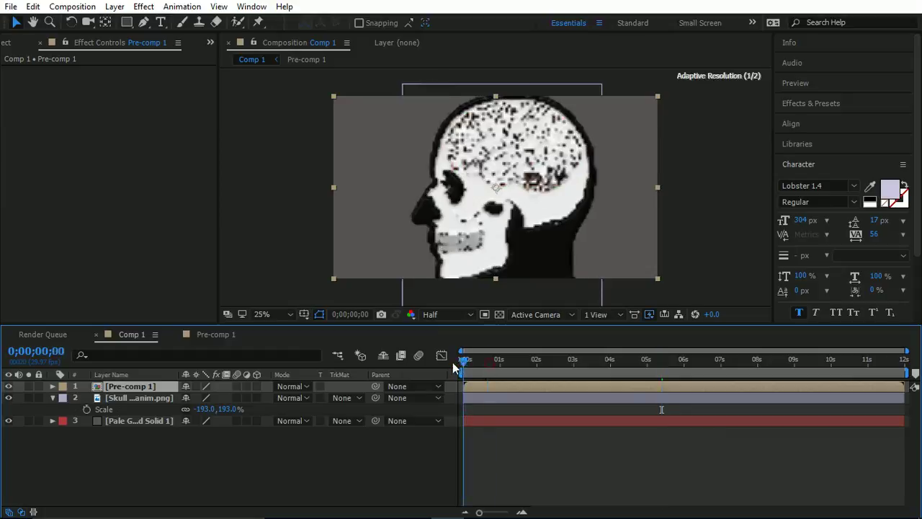
key(space)
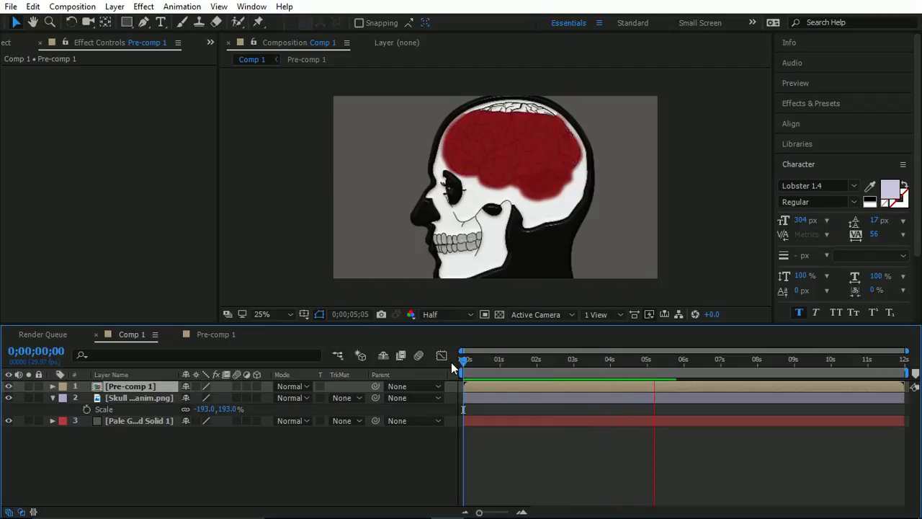
key(space)
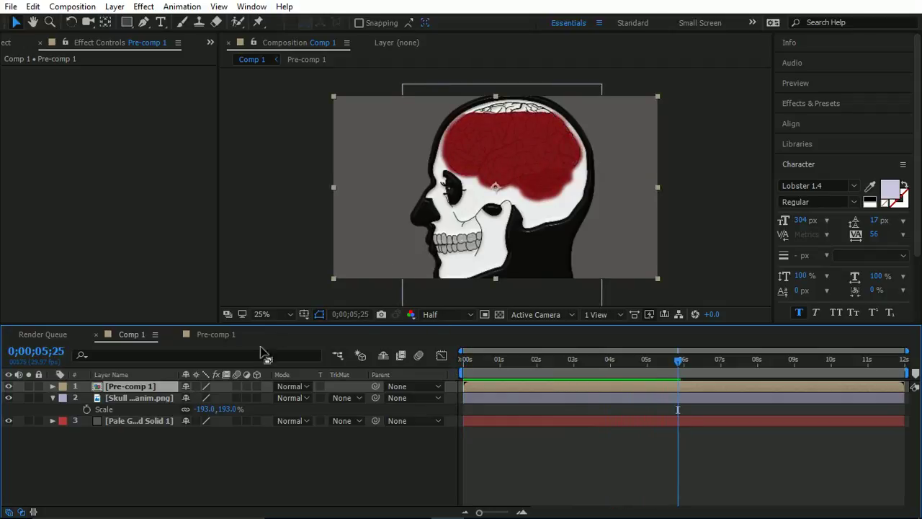
scroll(482, 126, up, 1)
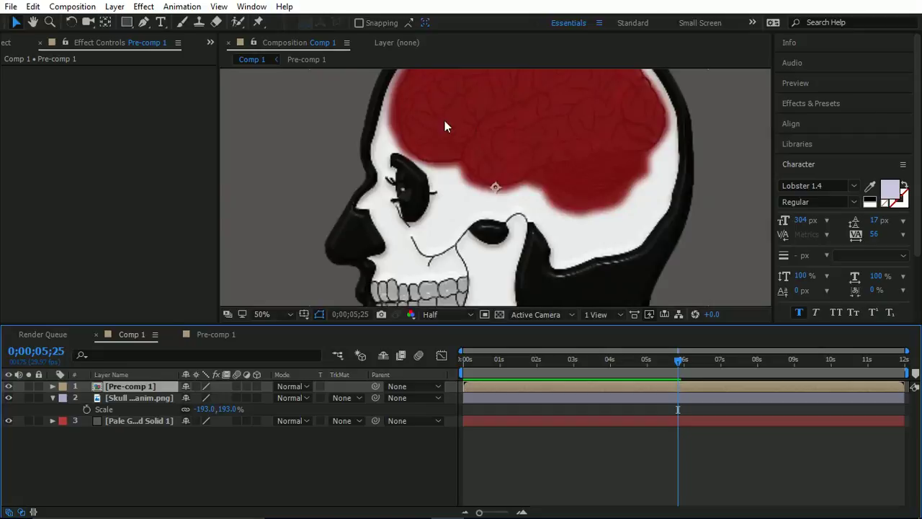
scroll(445, 123, up, 1)
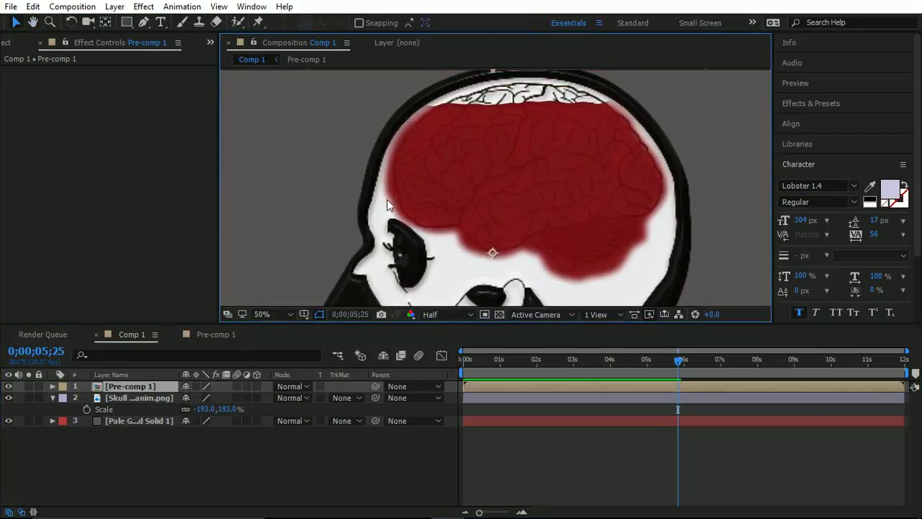
- Set Mask 1's feather on the skull layer in Pre-comp 1 to 3 pixels and collapse the layer's properties
click(216, 336)
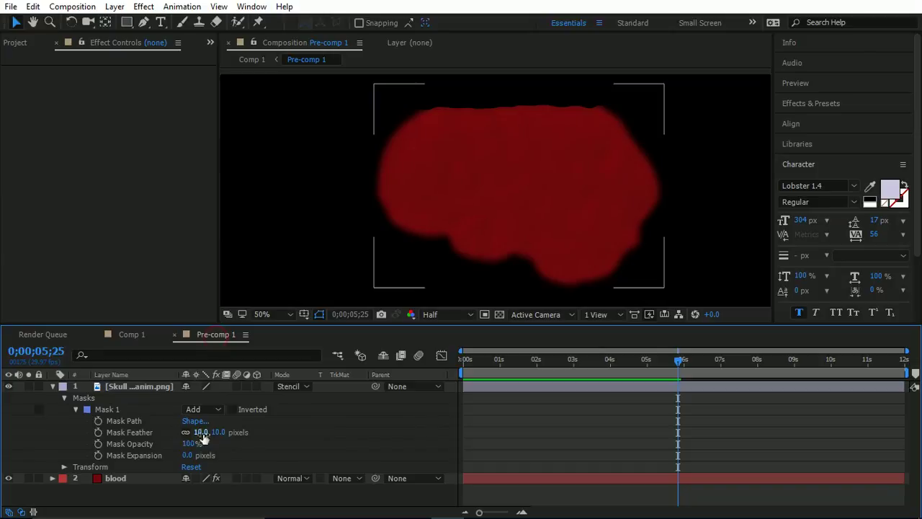
drag(216, 432, 213, 432)
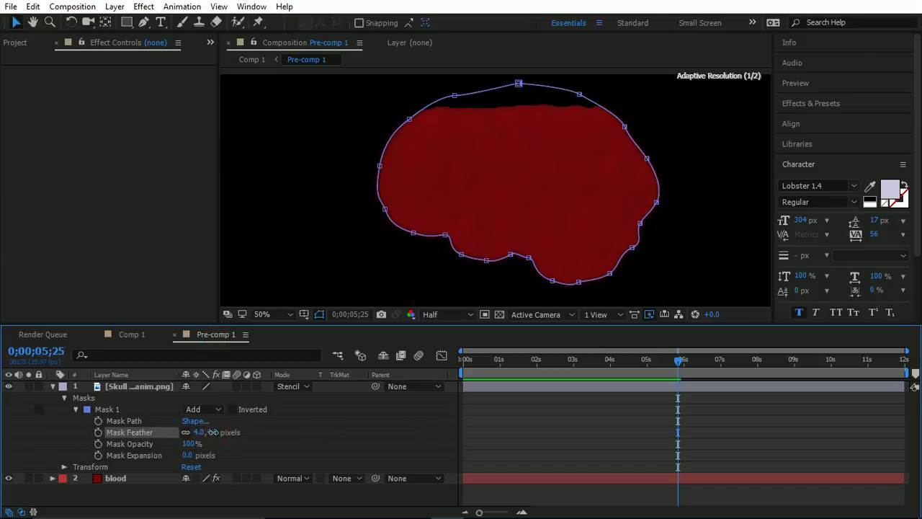
drag(212, 432, 212, 432)
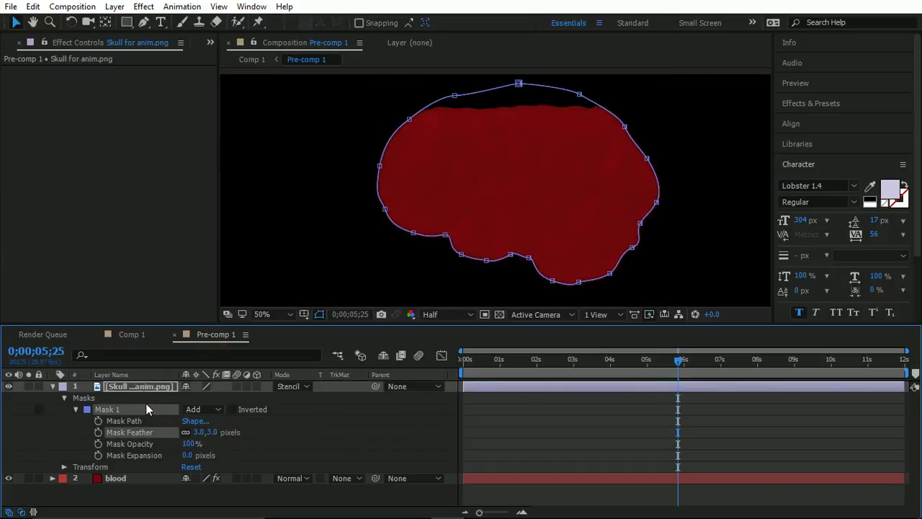
click(143, 389)
key(u)
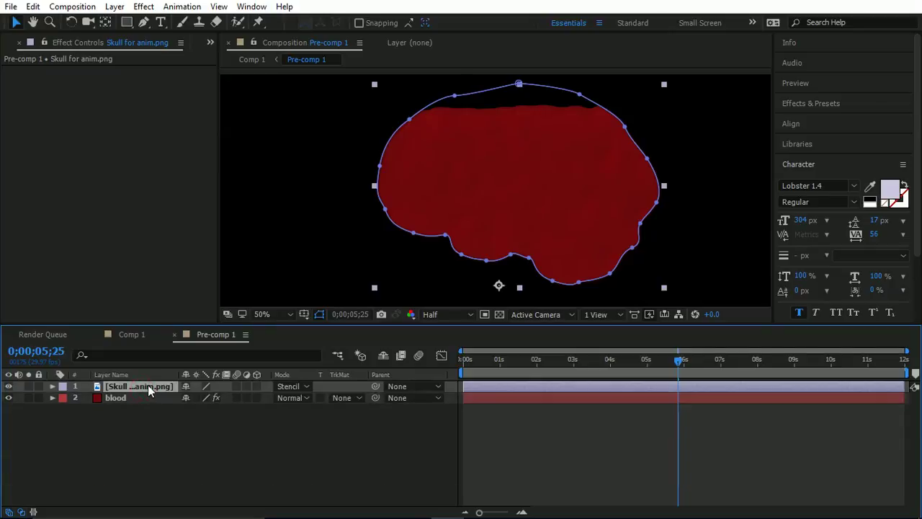
- Move the blood layer's second Producer keyframe to 0;00;05;02 and reposition the Producer point there to 1014, 150
click(151, 396)
key(u)
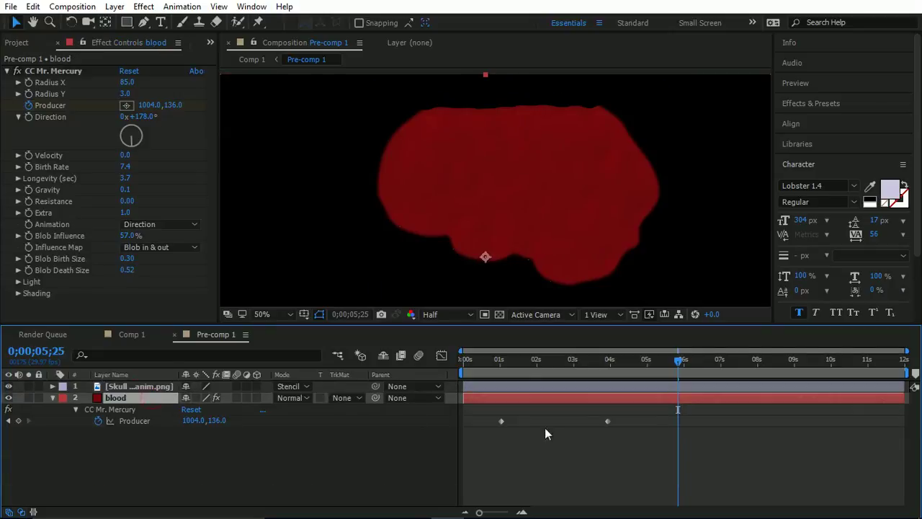
drag(604, 360, 609, 364)
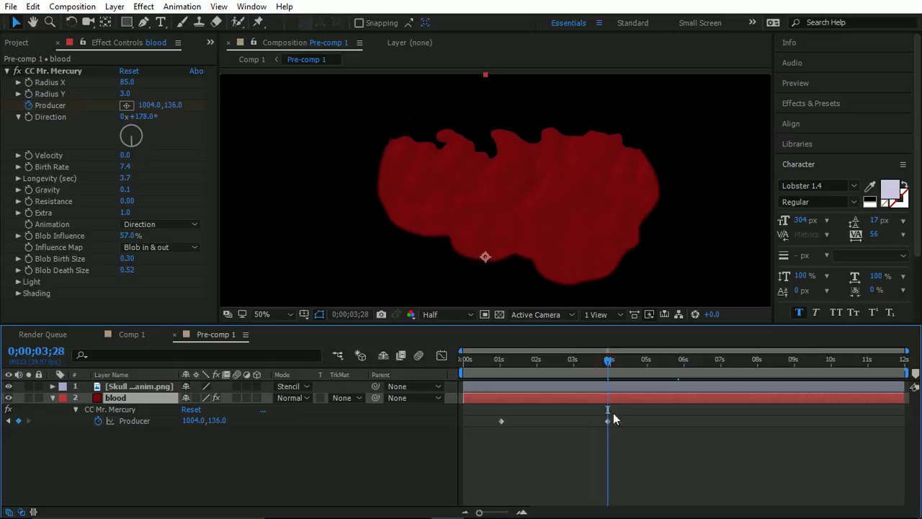
drag(608, 423, 651, 422)
click(647, 363)
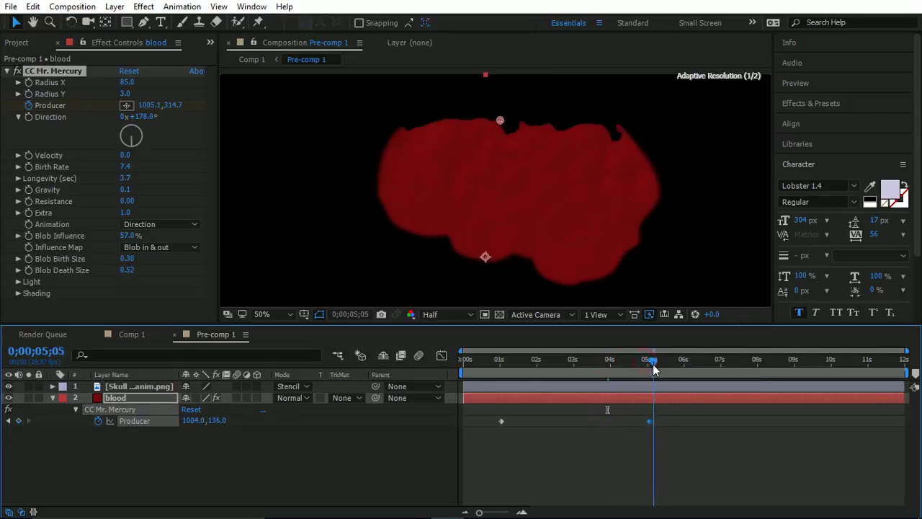
drag(648, 368, 650, 365)
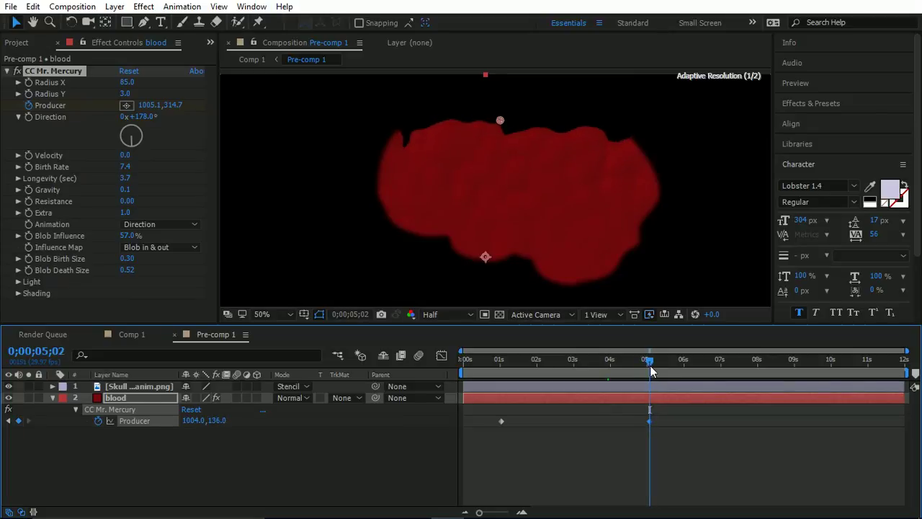
drag(501, 117, 506, 123)
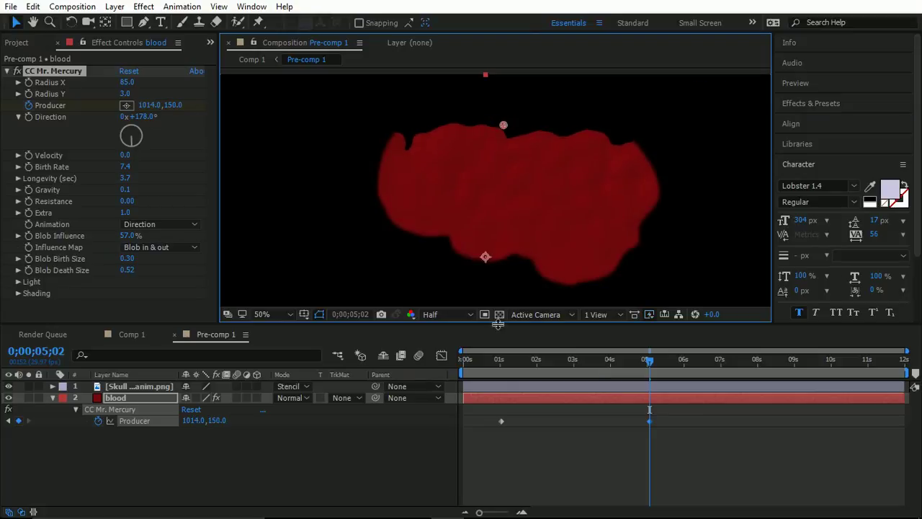
- Preview the slower blood fill over the whole skull in Comp 1, replaying it from the beginning
click(121, 333)
drag(527, 359, 438, 362)
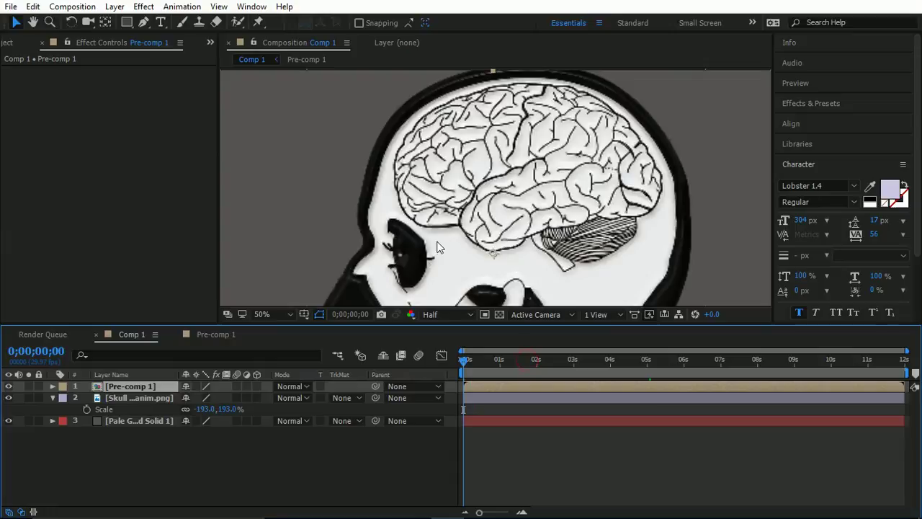
scroll(438, 247, down, 2)
drag(501, 246, 496, 201)
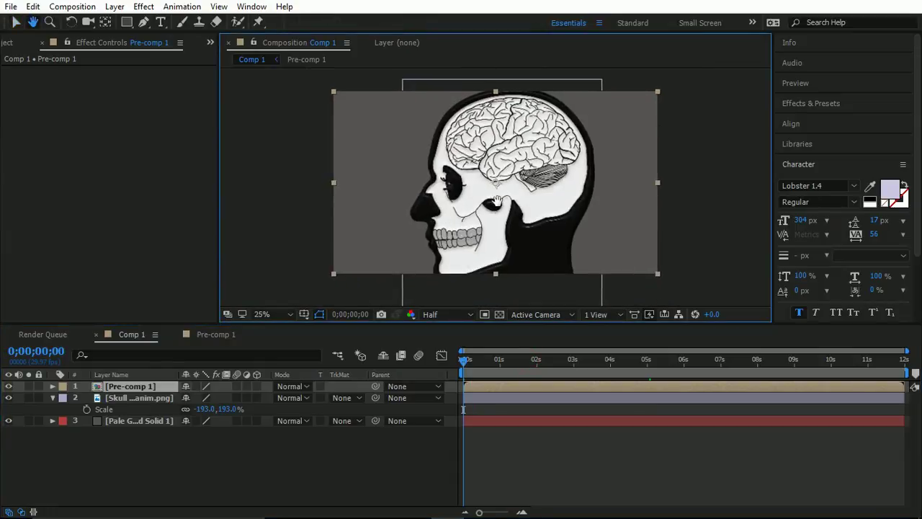
key(space)
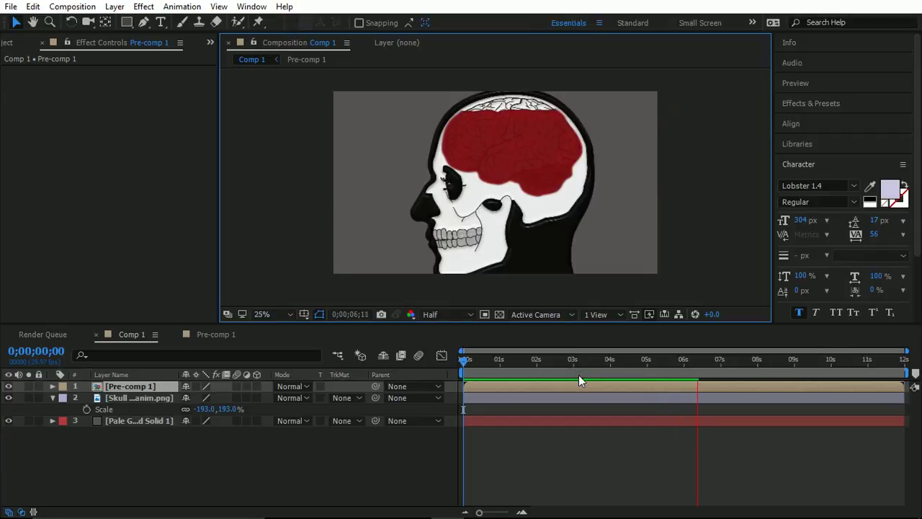
key(space)
drag(691, 364, 467, 367)
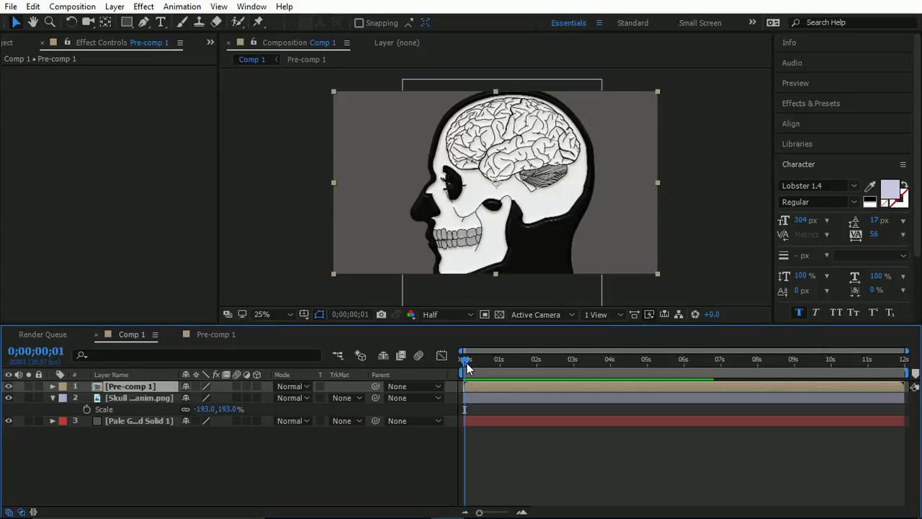
key(space)
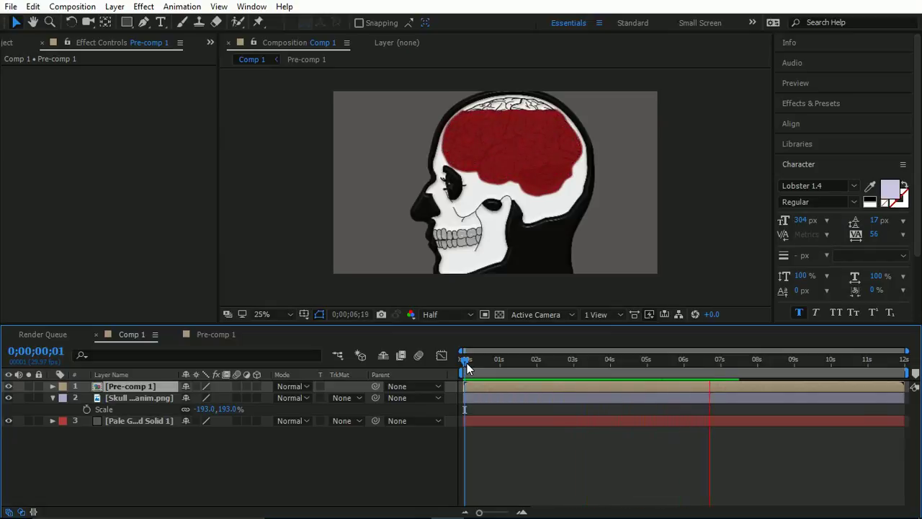
key(space)
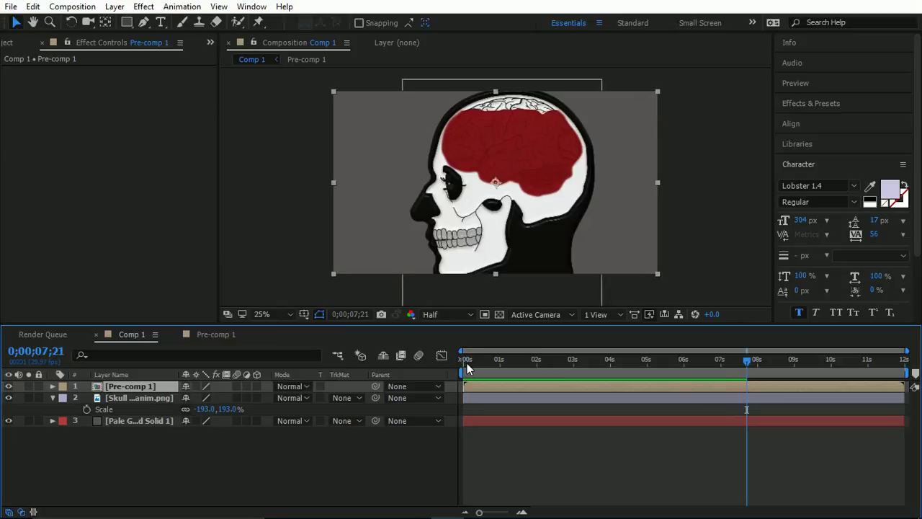